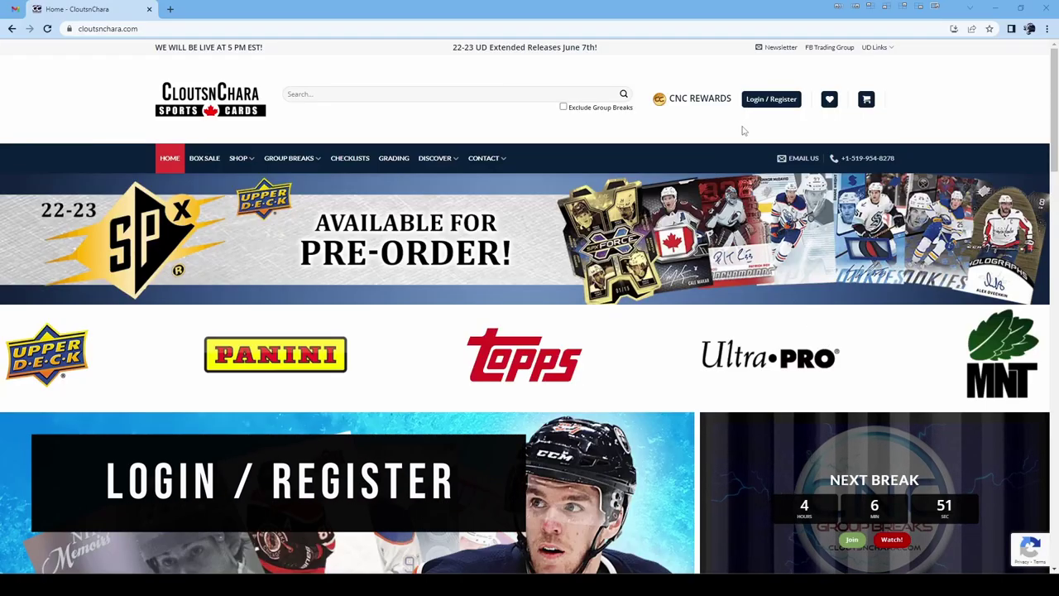
# Start an account registration with a username, then bring back the Login / Register panel
pyautogui.click(781, 99)
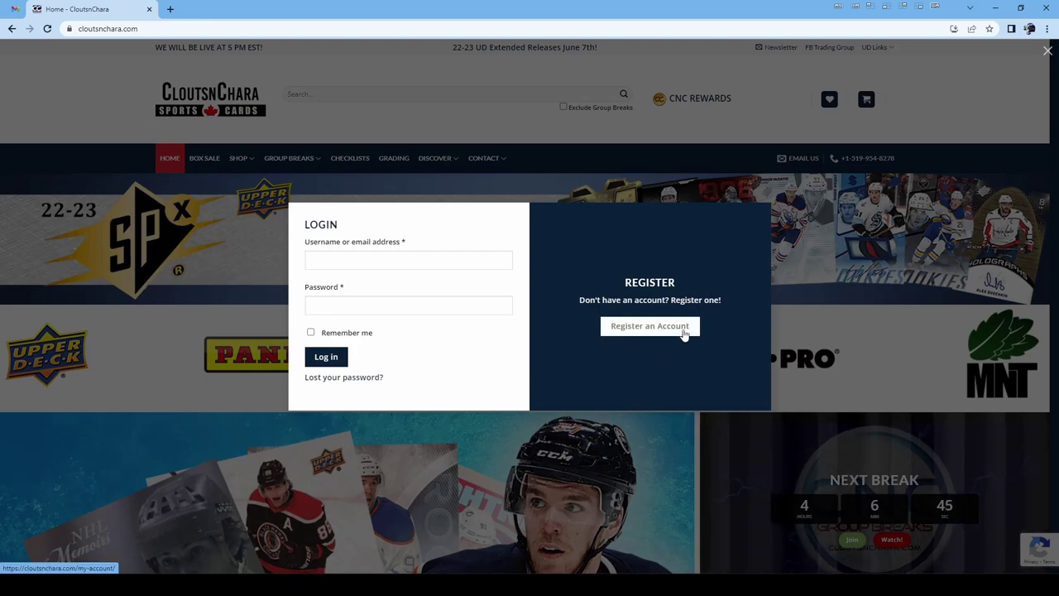
pyautogui.click(685, 331)
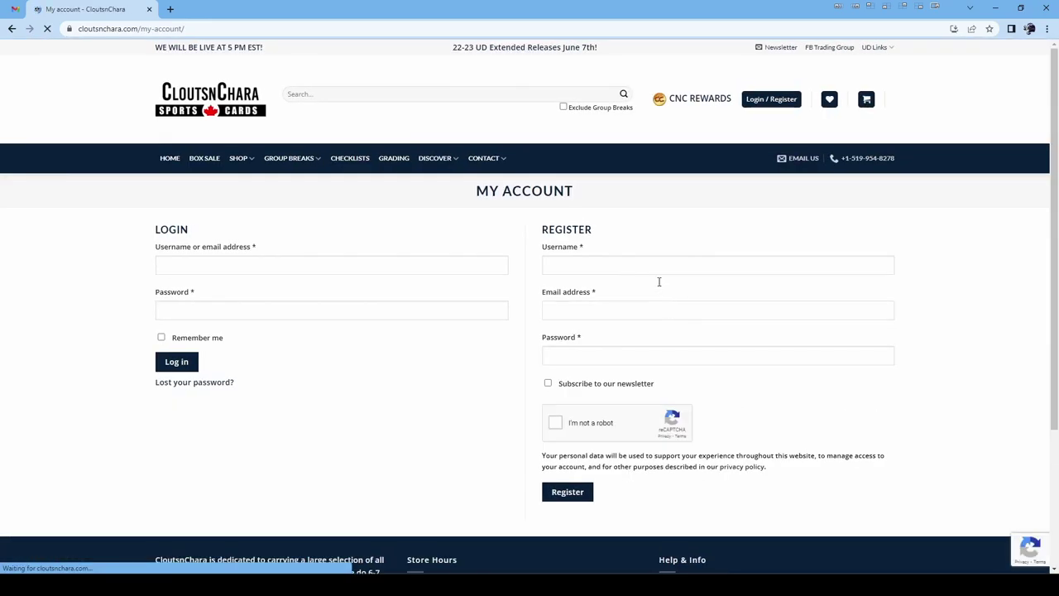
pyautogui.click(654, 265)
pyautogui.write('Dicey')
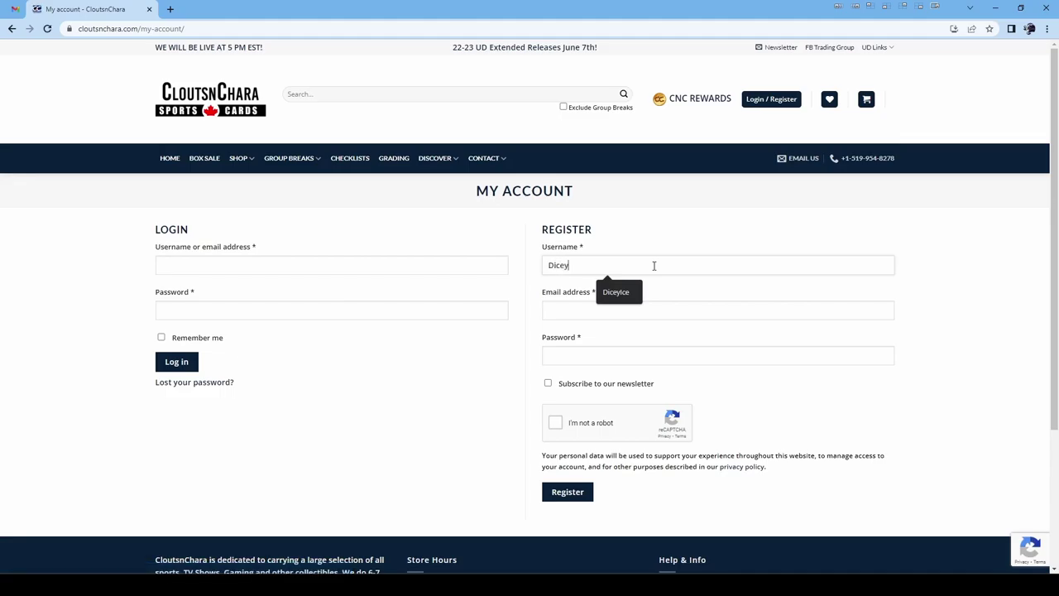
pyautogui.write('Ice')
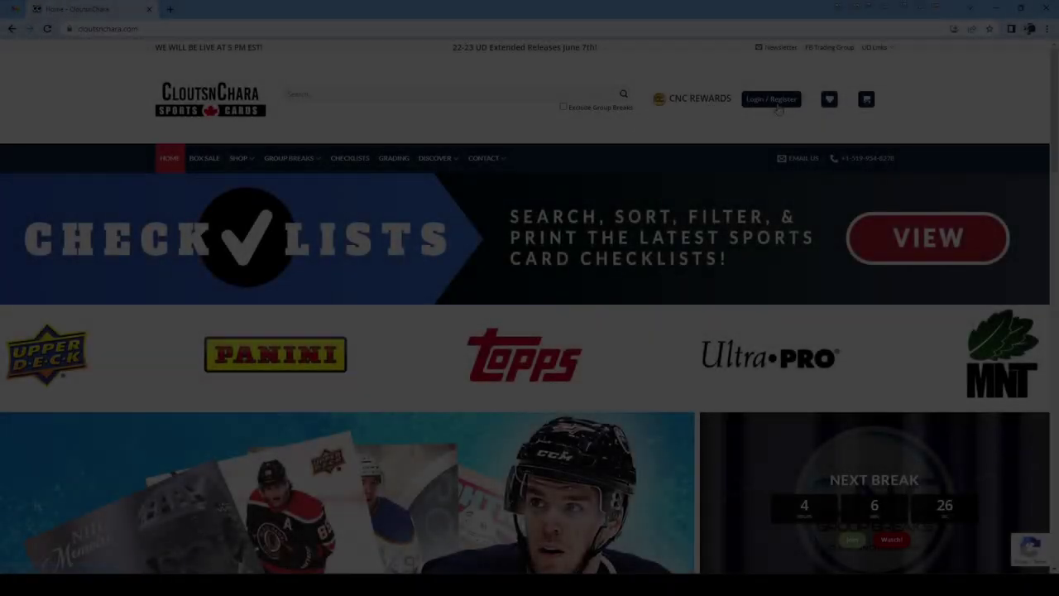
pyautogui.click(777, 102)
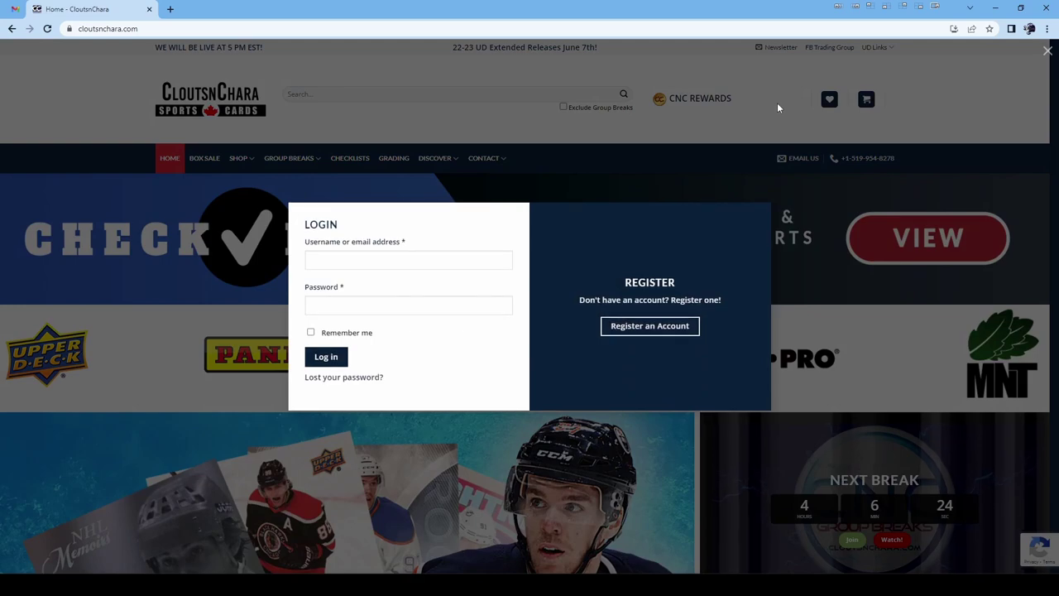
# Go to Current Group Breaks from the Group Breaks menu
pyautogui.click(417, 260)
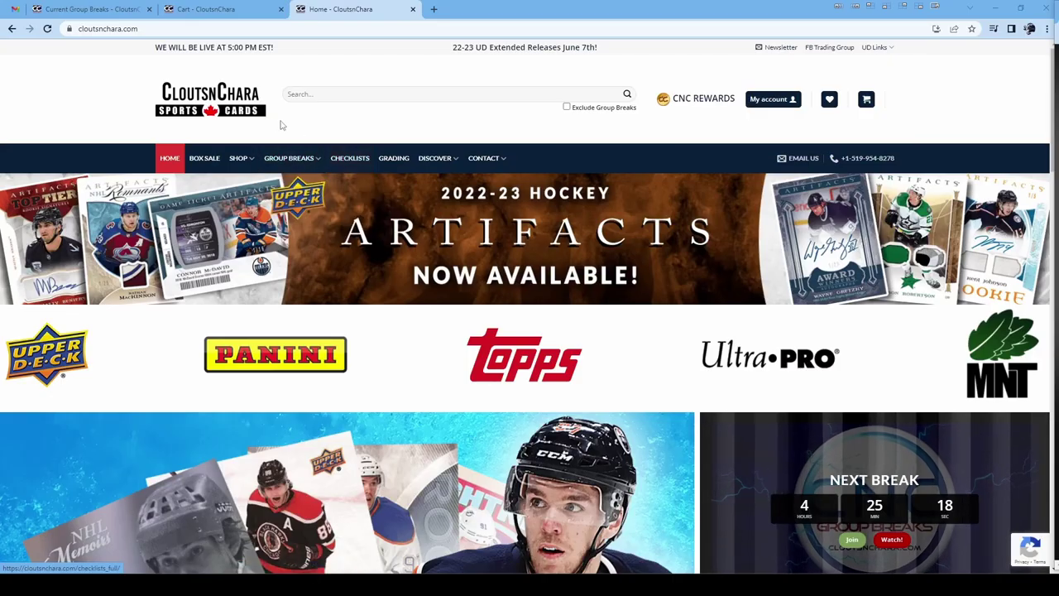
pyautogui.moveTo(289, 162)
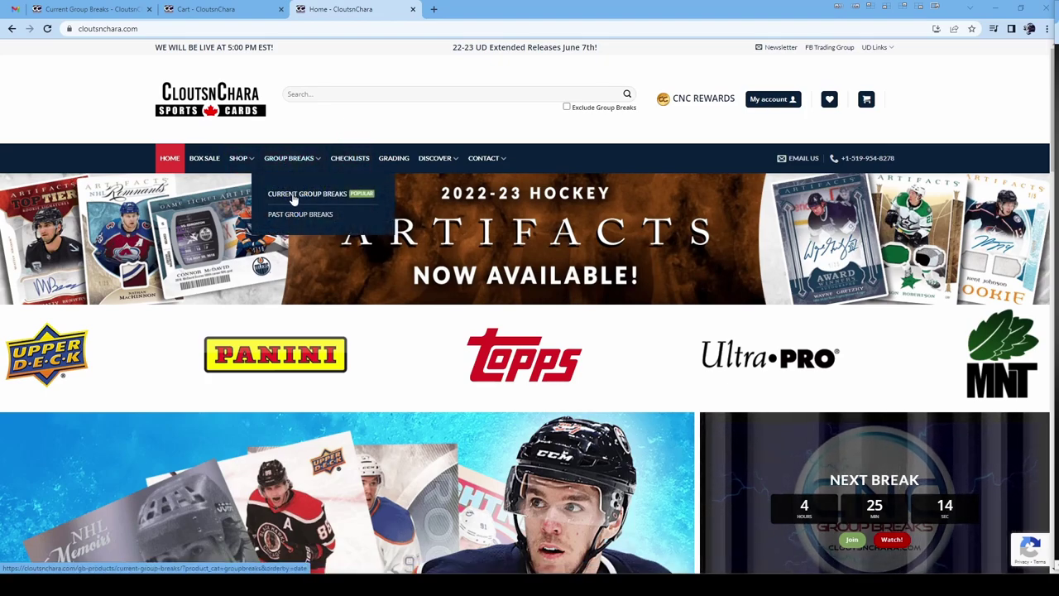
pyautogui.click(295, 166)
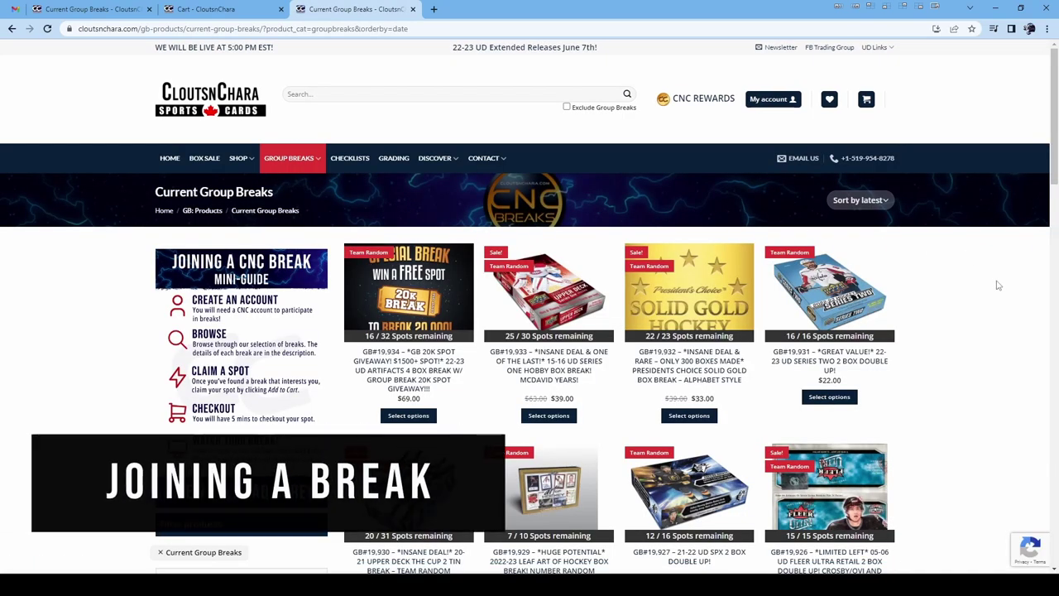
# Browse the current group break listings and filter them to Chancer style breaks
pyautogui.scroll(-2, 955, 298)
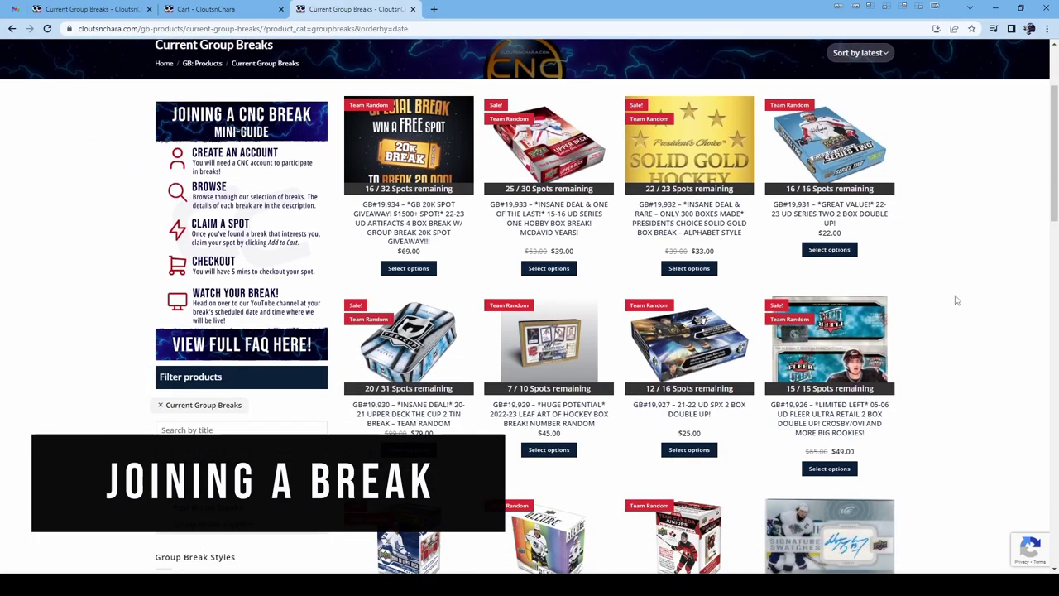
pyautogui.scroll(-3, 955, 300)
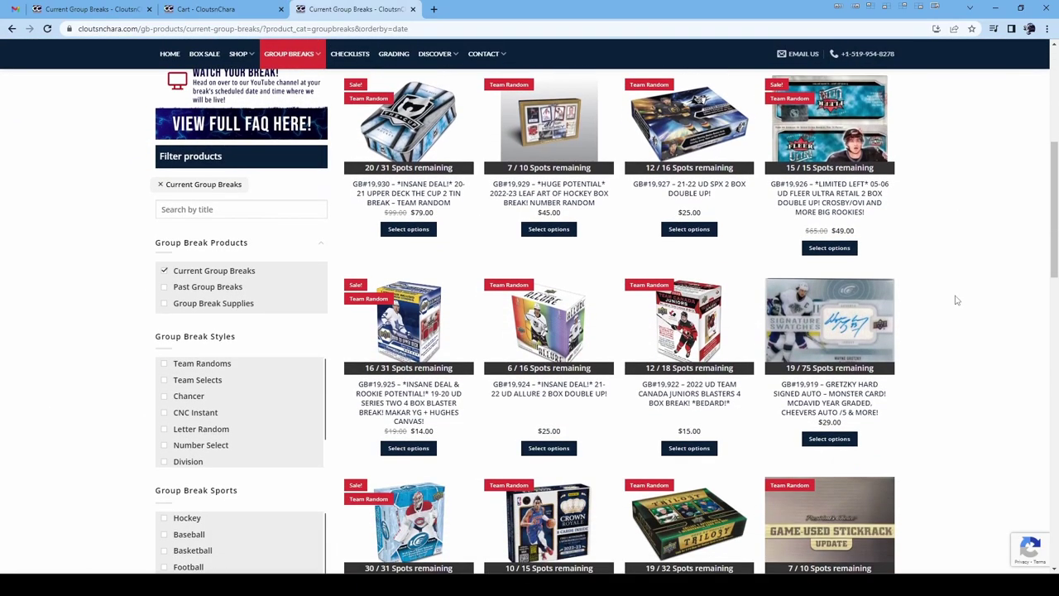
pyautogui.scroll(-2, 956, 299)
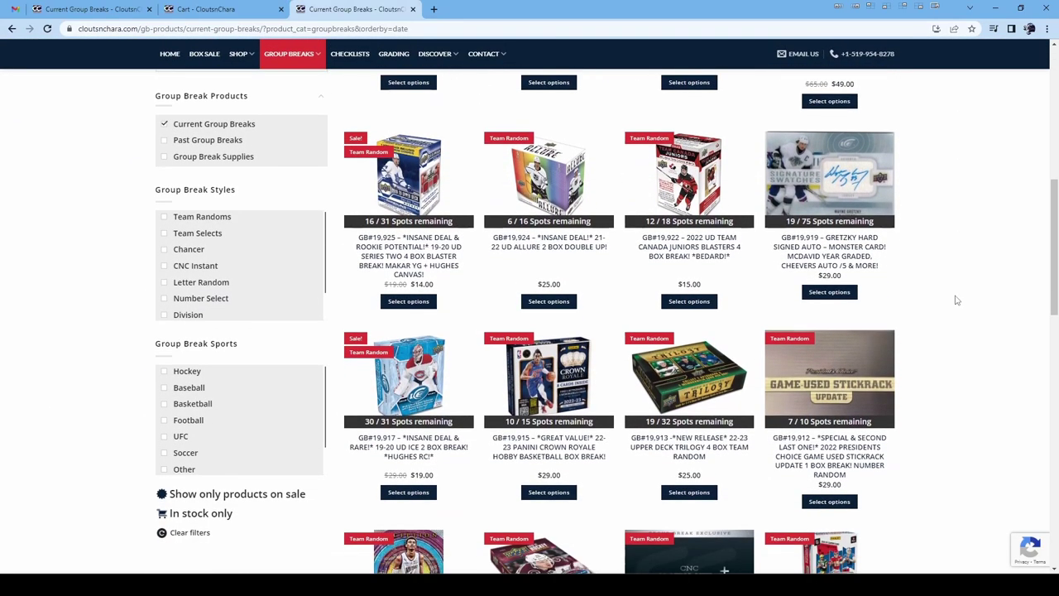
pyautogui.scroll(-7, 955, 299)
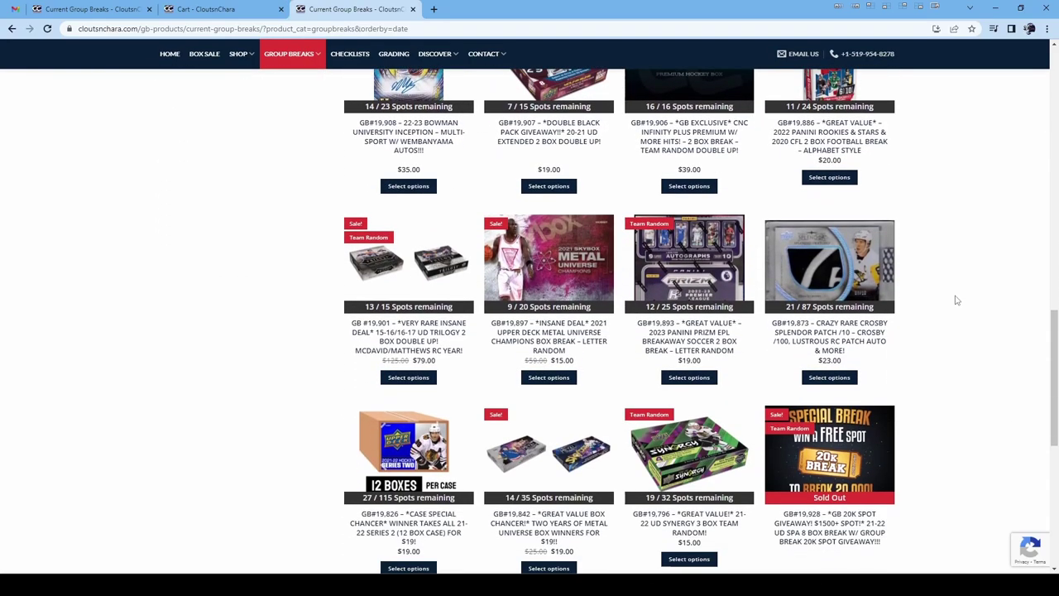
pyautogui.scroll(-5, 956, 300)
pyautogui.scroll(5, 955, 299)
pyautogui.scroll(9, 955, 300)
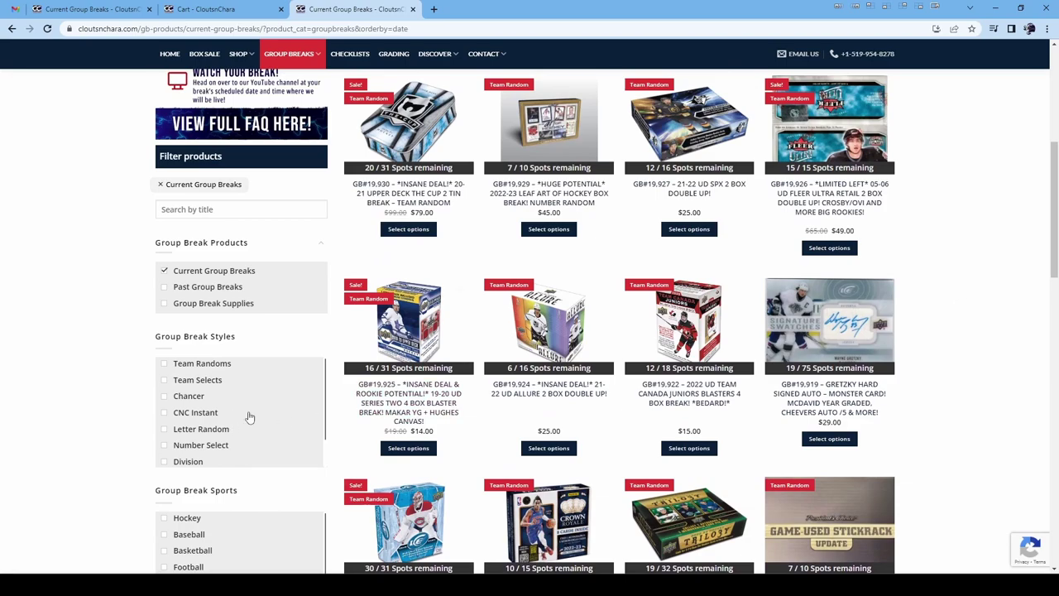
pyautogui.scroll(-2, 237, 408)
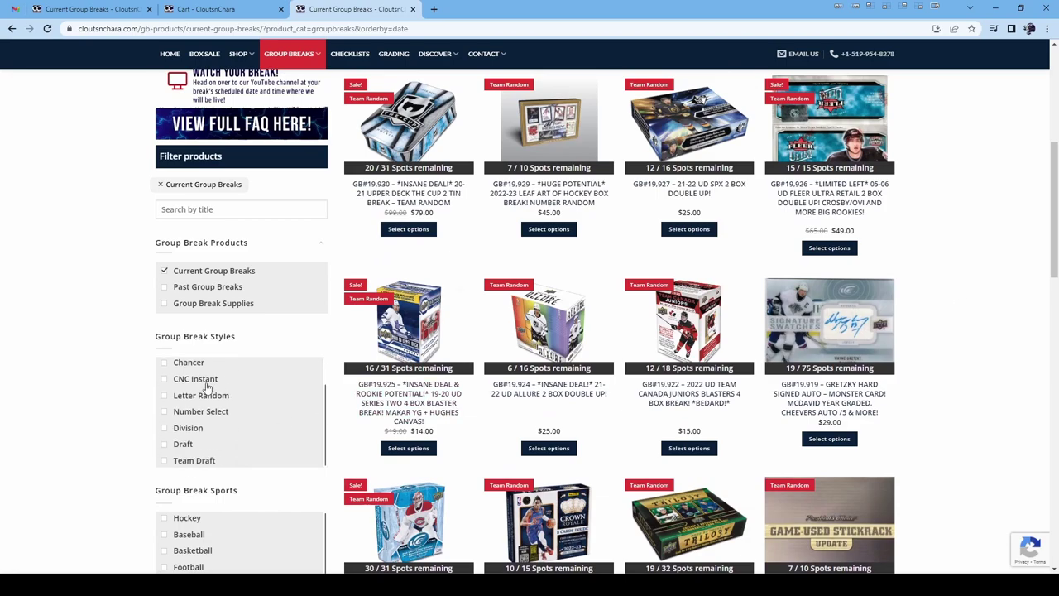
pyautogui.click(189, 364)
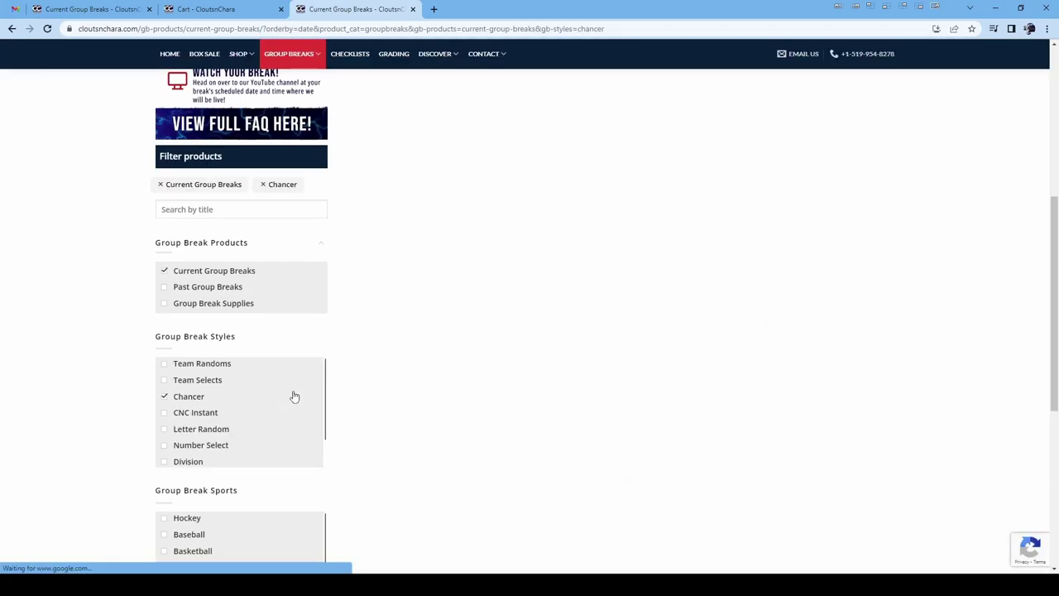
pyautogui.scroll(-2, 127, 427)
pyautogui.scroll(-2, 126, 429)
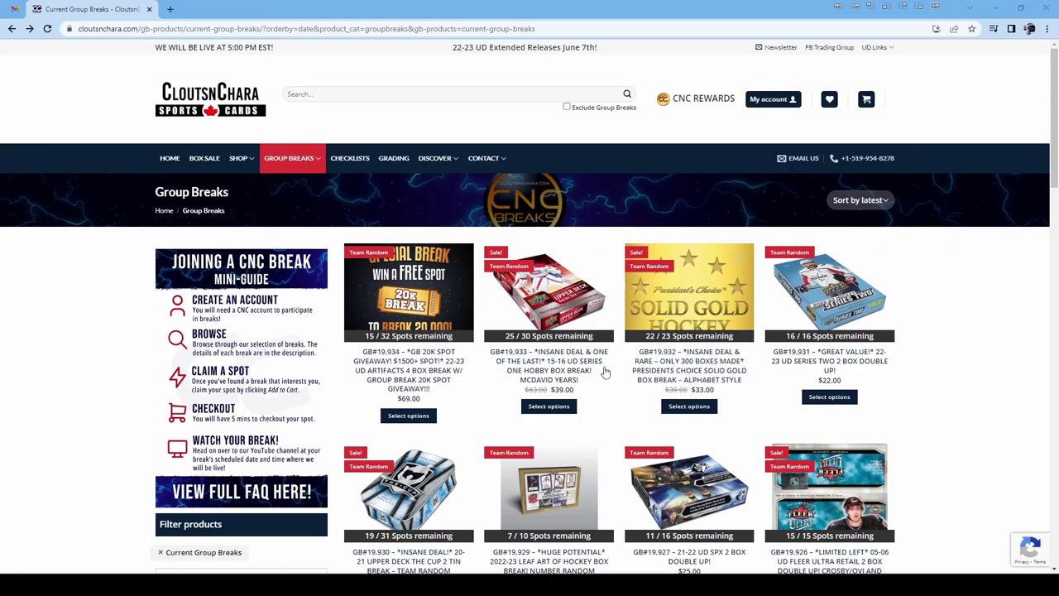
# Add Spot 18 and Spot 19 of the GB#19,933 15-16 UD Series One break to the cart
pyautogui.click(592, 372)
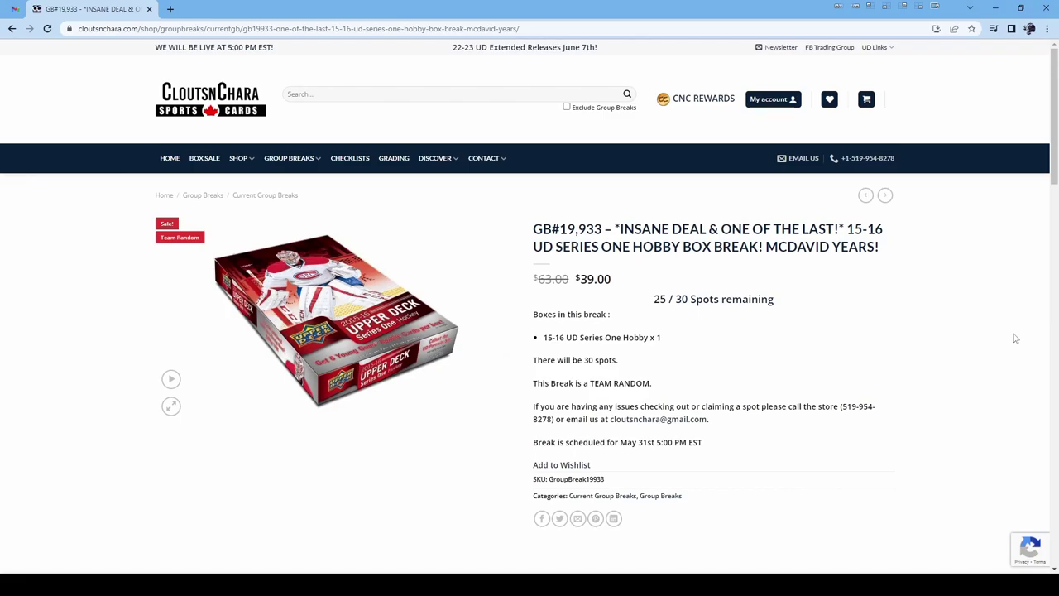
pyautogui.scroll(-9, 1016, 337)
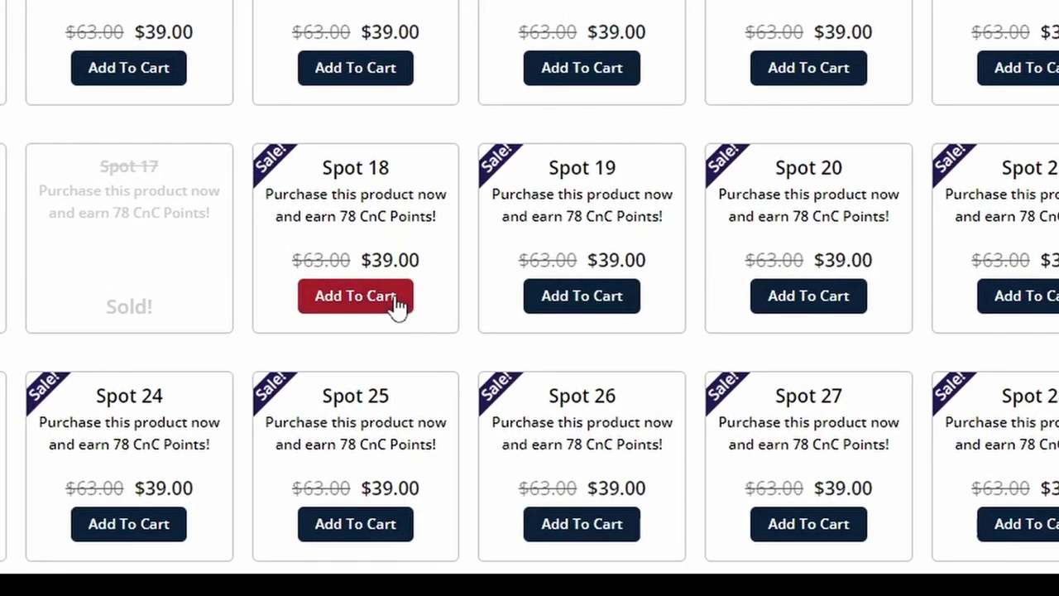
pyautogui.click(397, 302)
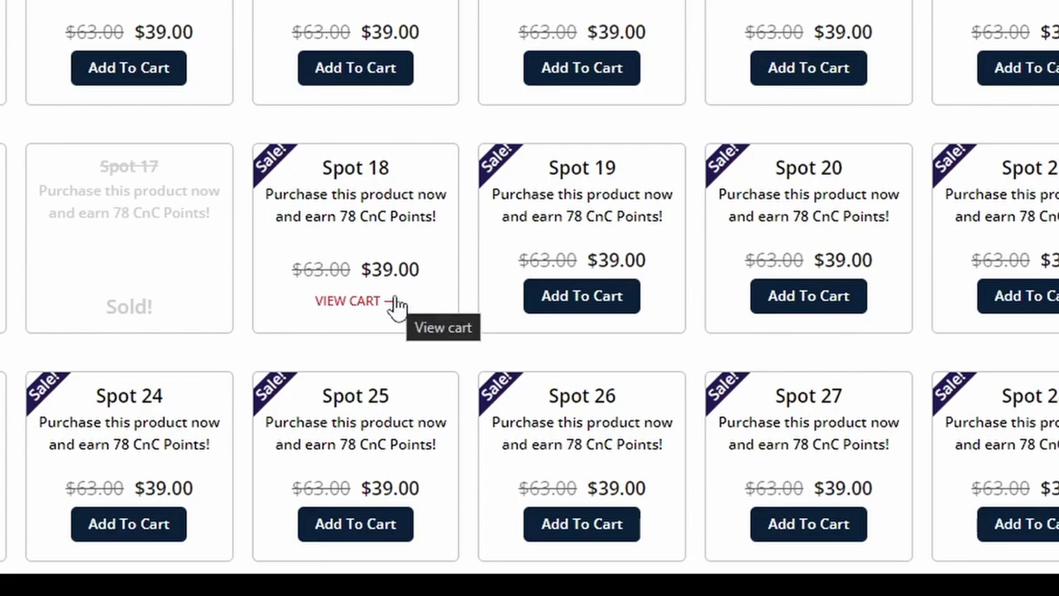
pyautogui.click(623, 304)
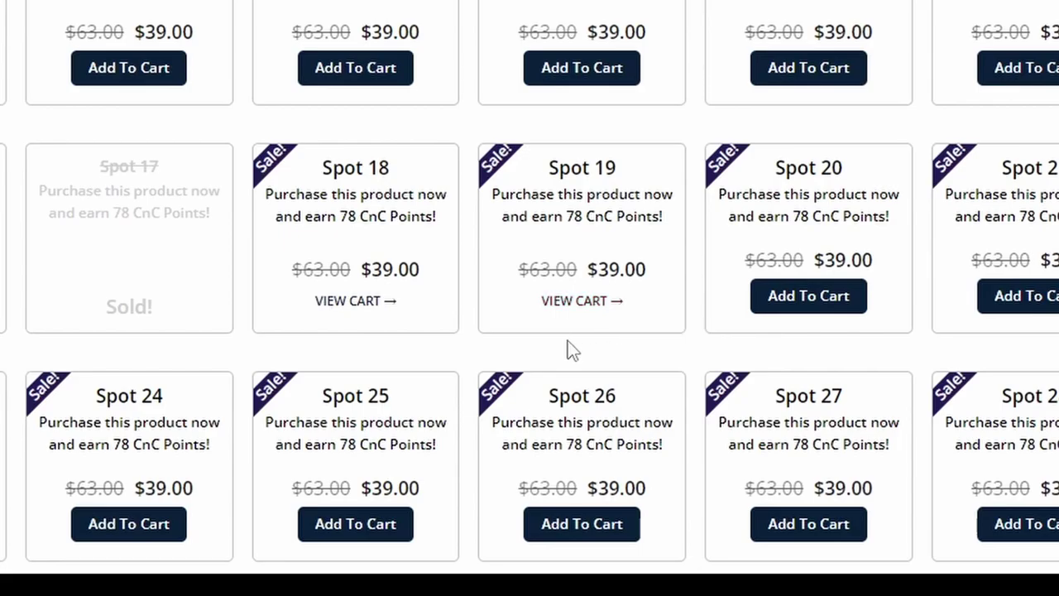
# Review the cart with Spot 18, leave the coupon empty, and proceed to checkout
pyautogui.click(621, 304)
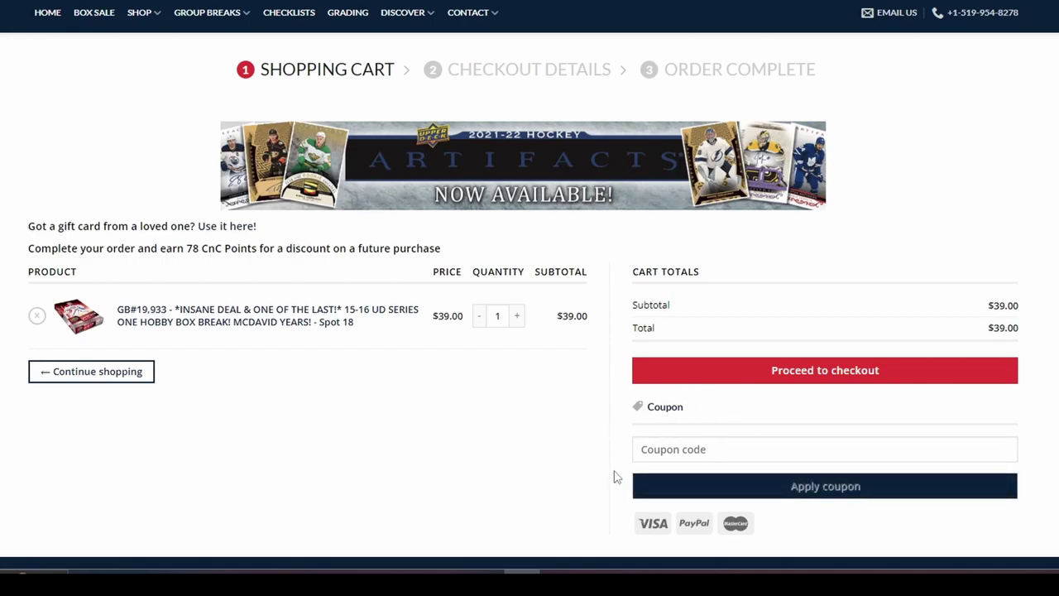
pyautogui.click(661, 451)
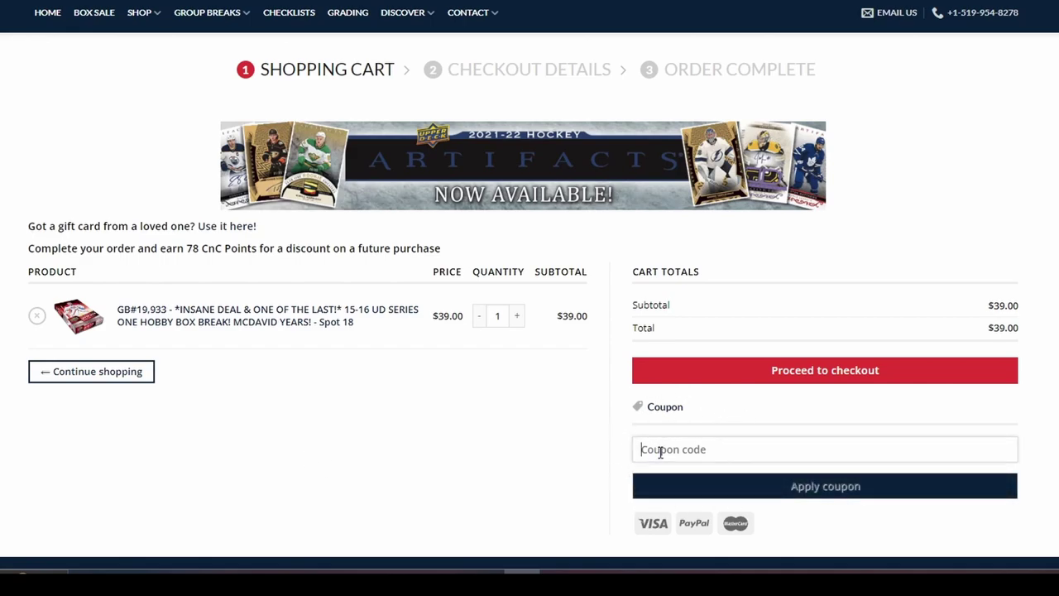
pyautogui.click(606, 444)
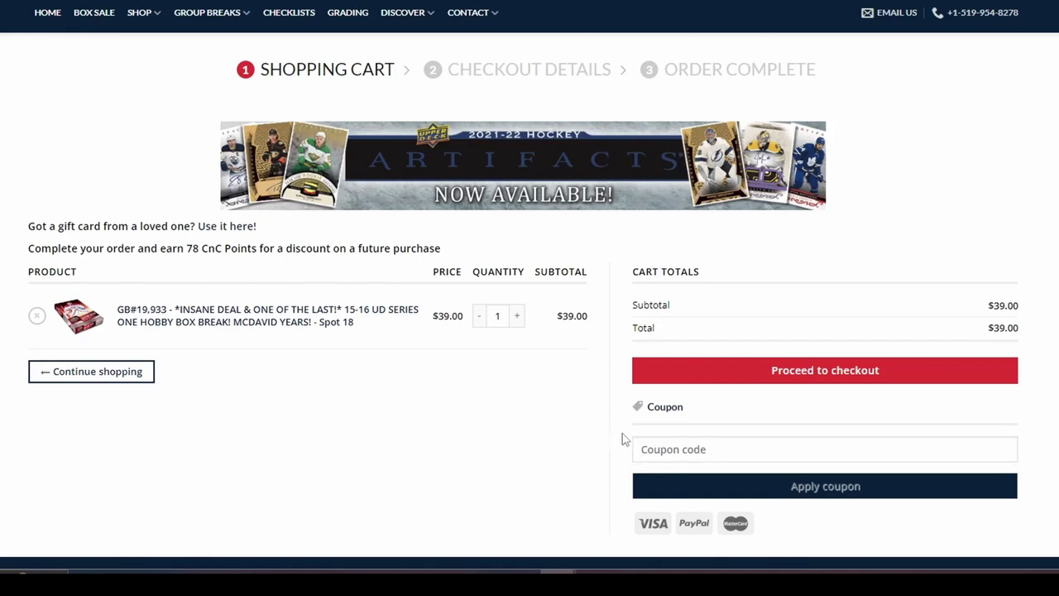
pyautogui.click(825, 372)
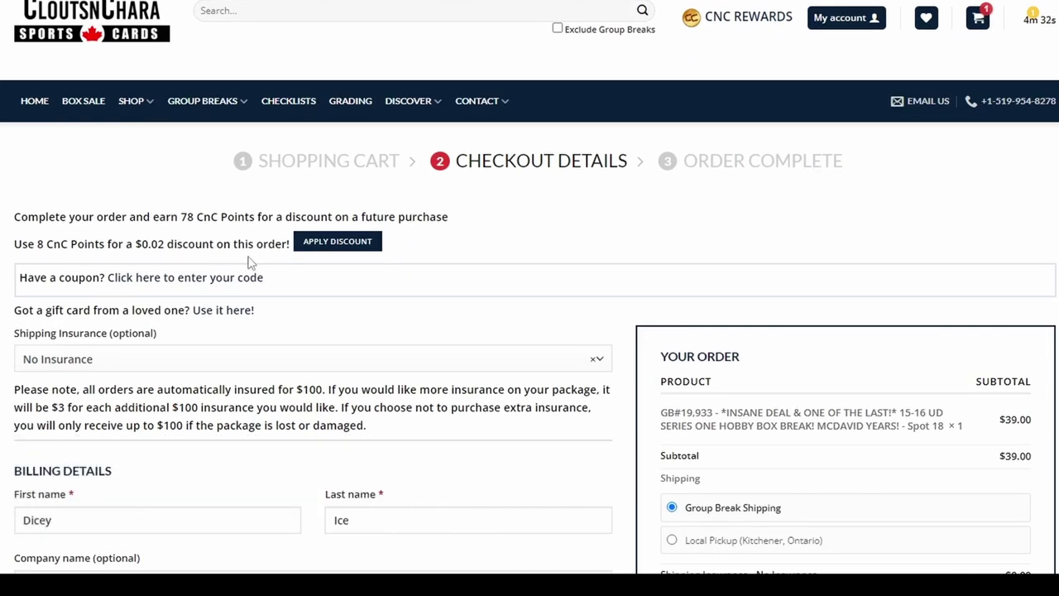
# Check the shipping insurance choices and keep No Insurance at $0.00
pyautogui.click(197, 285)
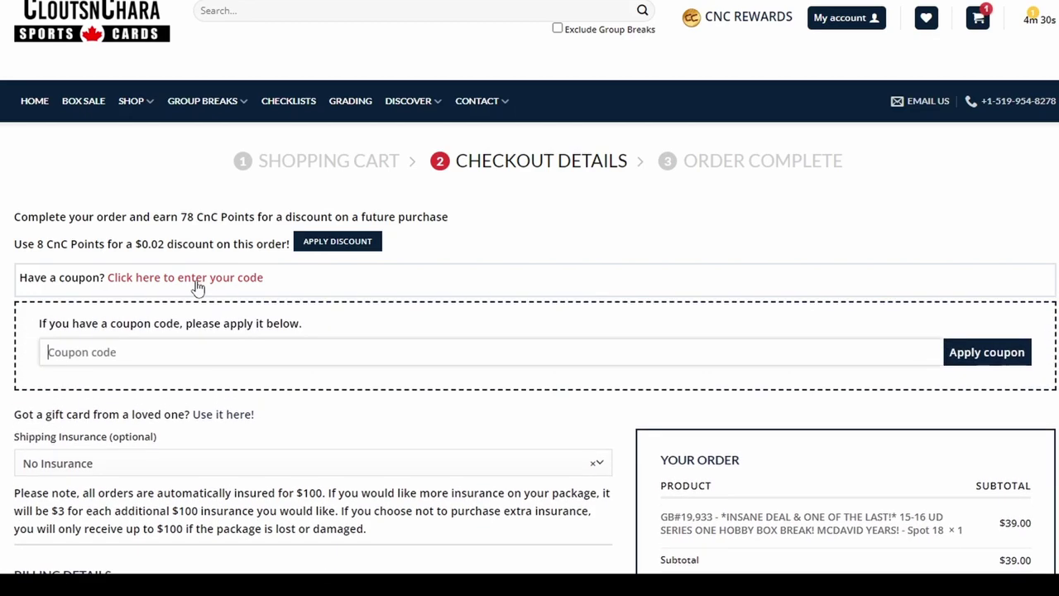
pyautogui.scroll(-2, 485, 336)
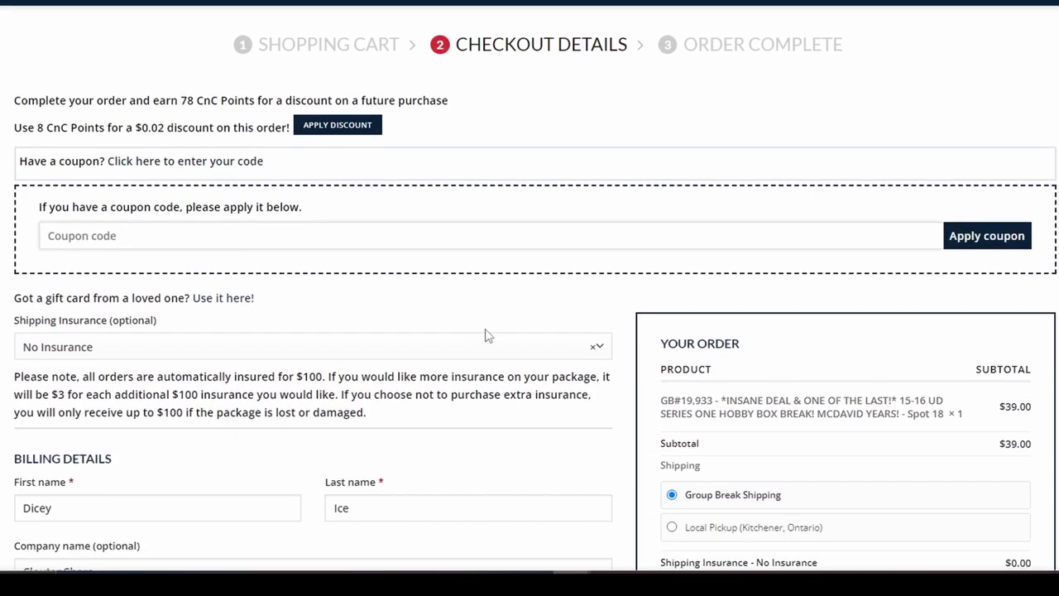
pyautogui.click(598, 347)
pyautogui.scroll(-4, 480, 427)
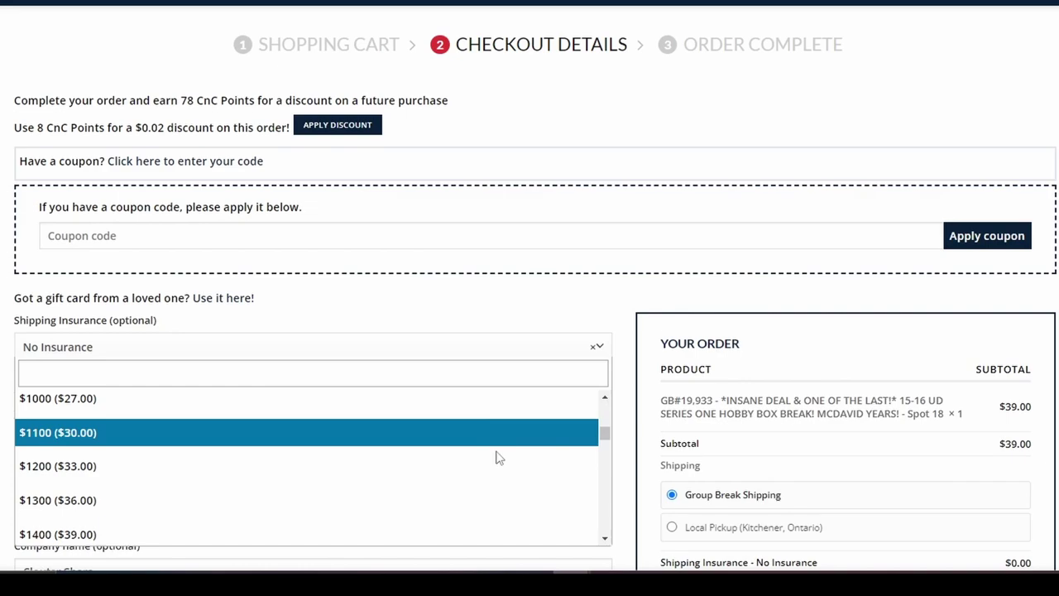
pyautogui.scroll(4, 499, 457)
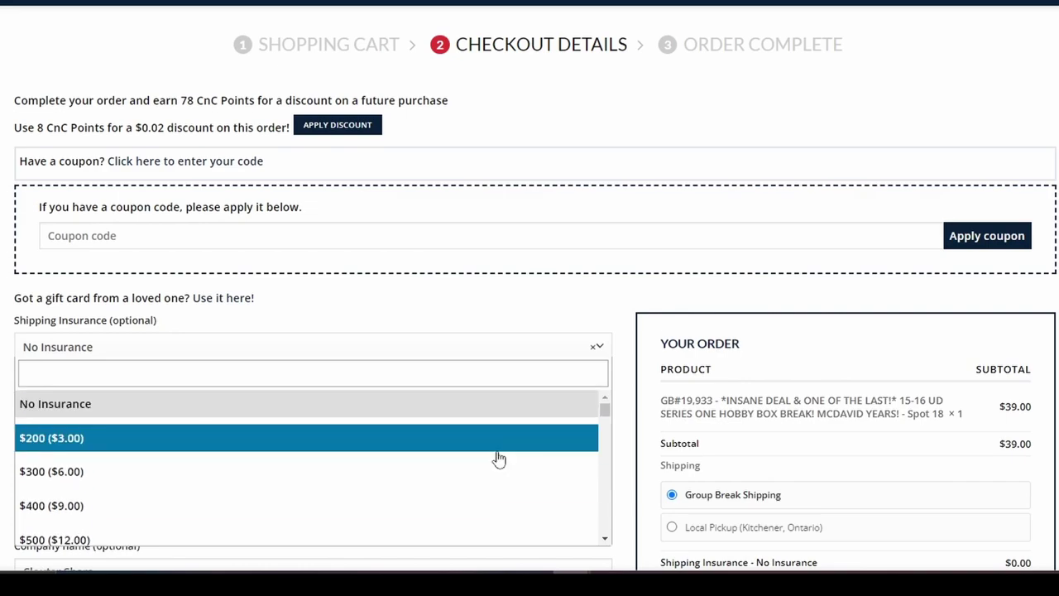
pyautogui.click(622, 326)
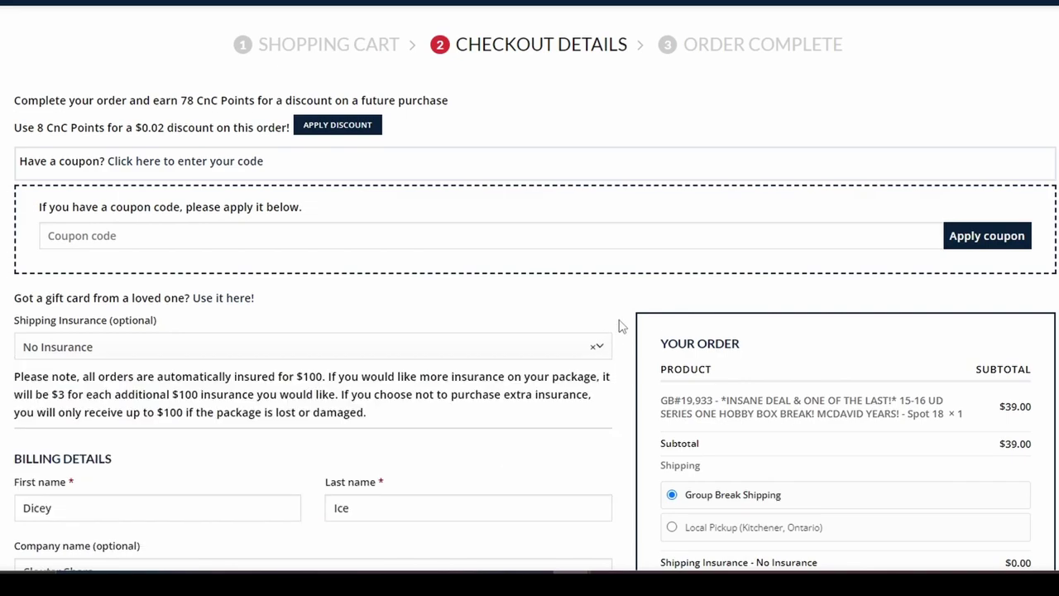
# Tick and then untick 'Ship to a different address?' so billing details are used
pyautogui.scroll(-8, 622, 326)
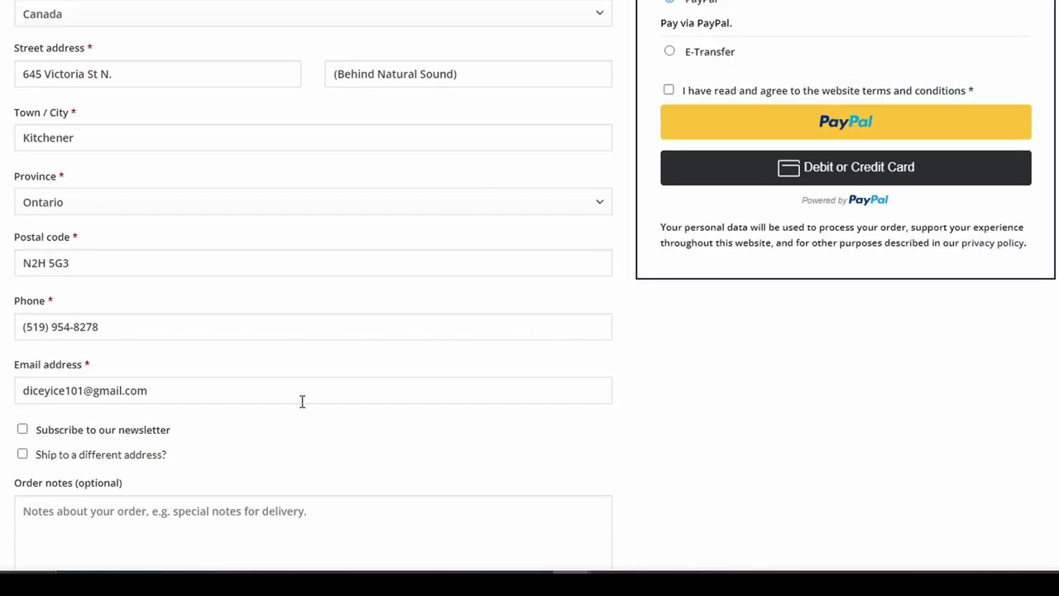
pyautogui.click(56, 456)
pyautogui.scroll(-4, 58, 455)
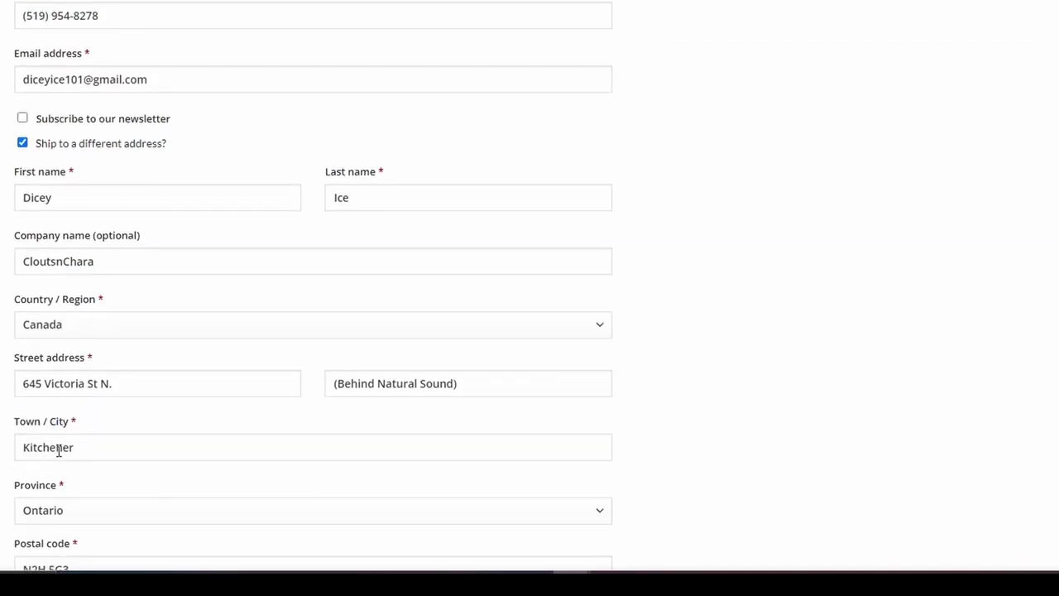
pyautogui.click(120, 148)
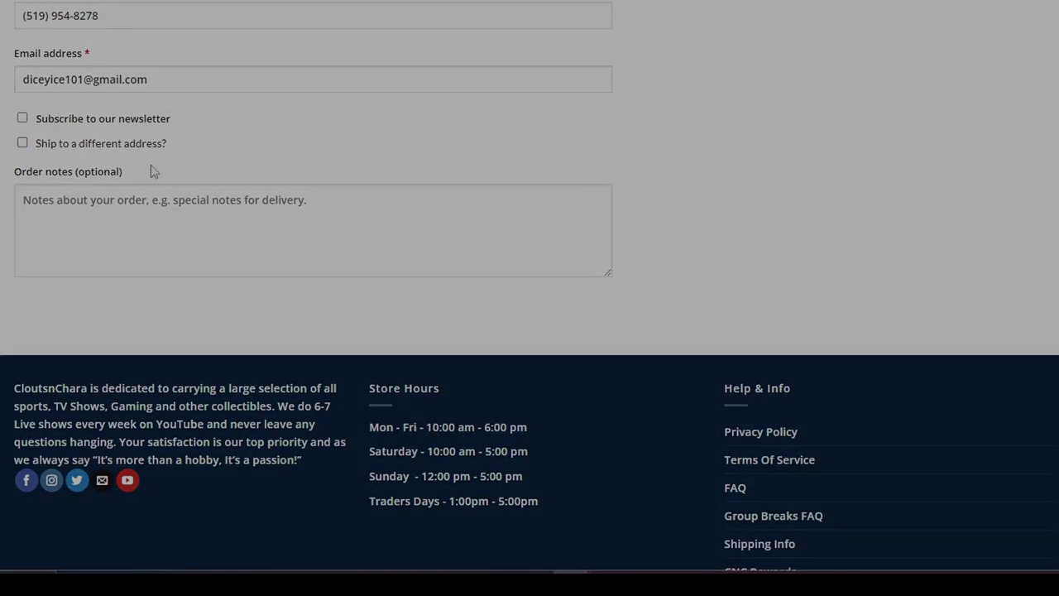
pyautogui.scroll(8, 542, 356)
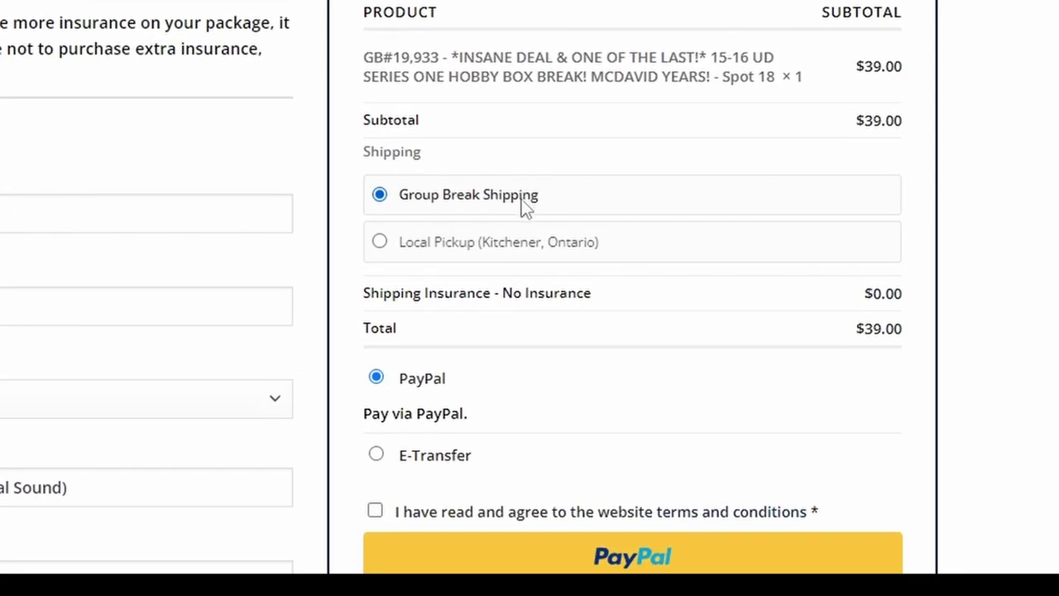
# Keep Group Break Shipping after trying Local Pickup, and agree to the website terms and conditions
pyautogui.click(775, 221)
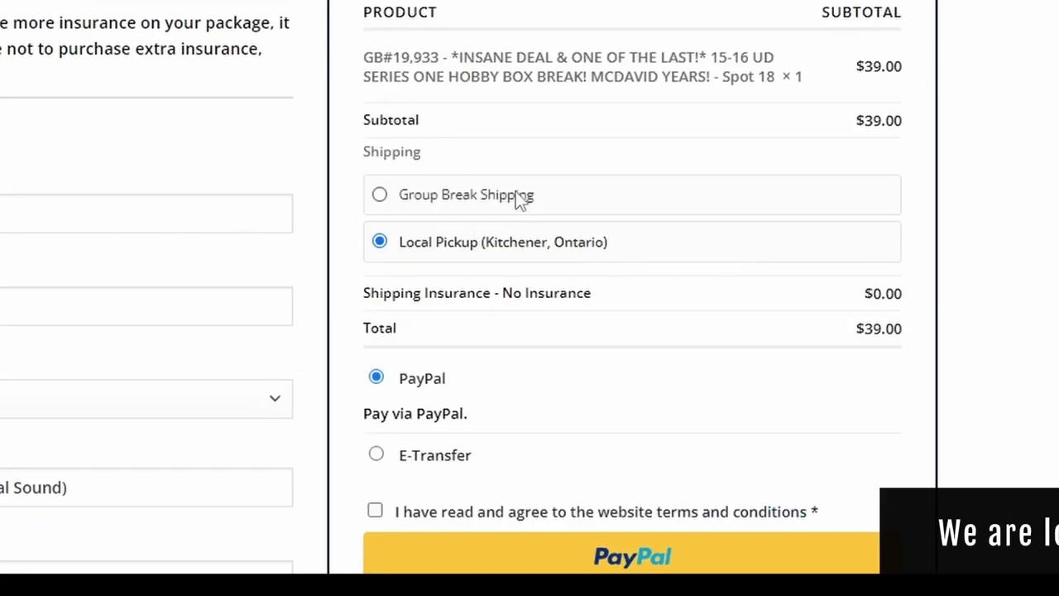
pyautogui.click(520, 200)
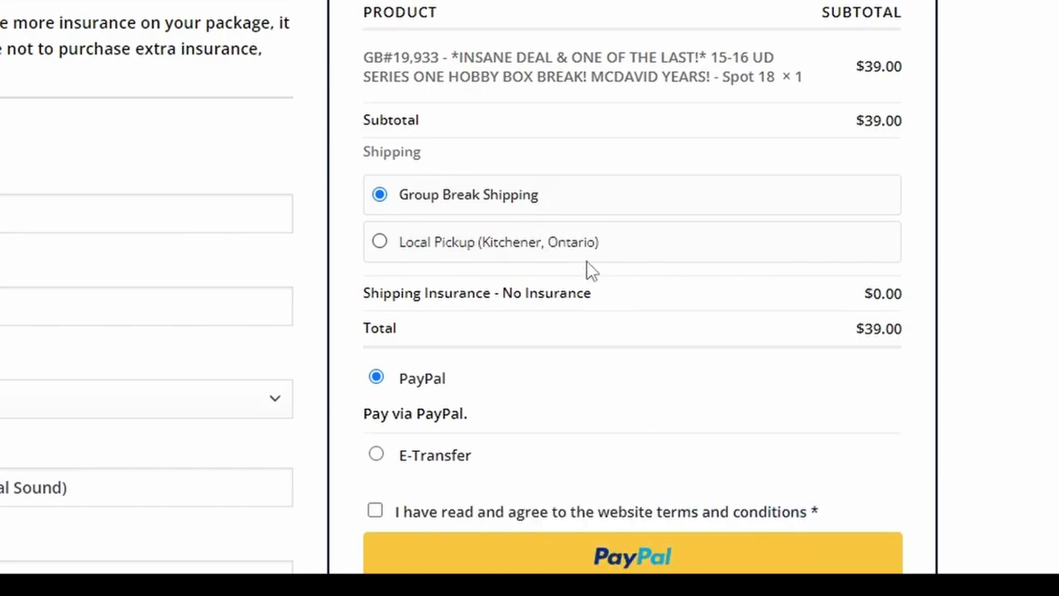
pyautogui.scroll(-3, 656, 368)
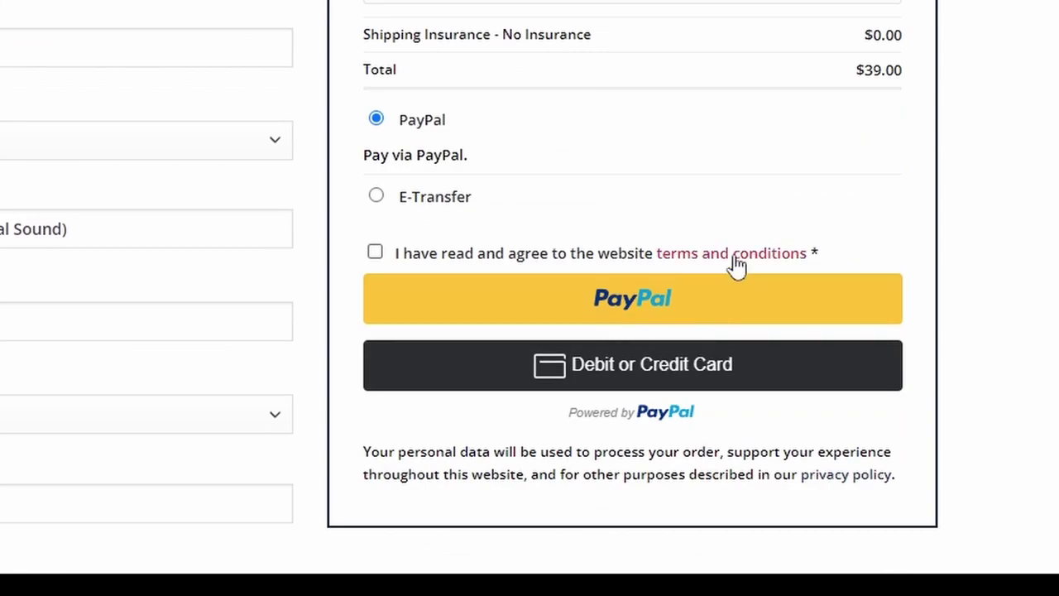
pyautogui.click(736, 263)
pyautogui.scroll(-20, 758, 265)
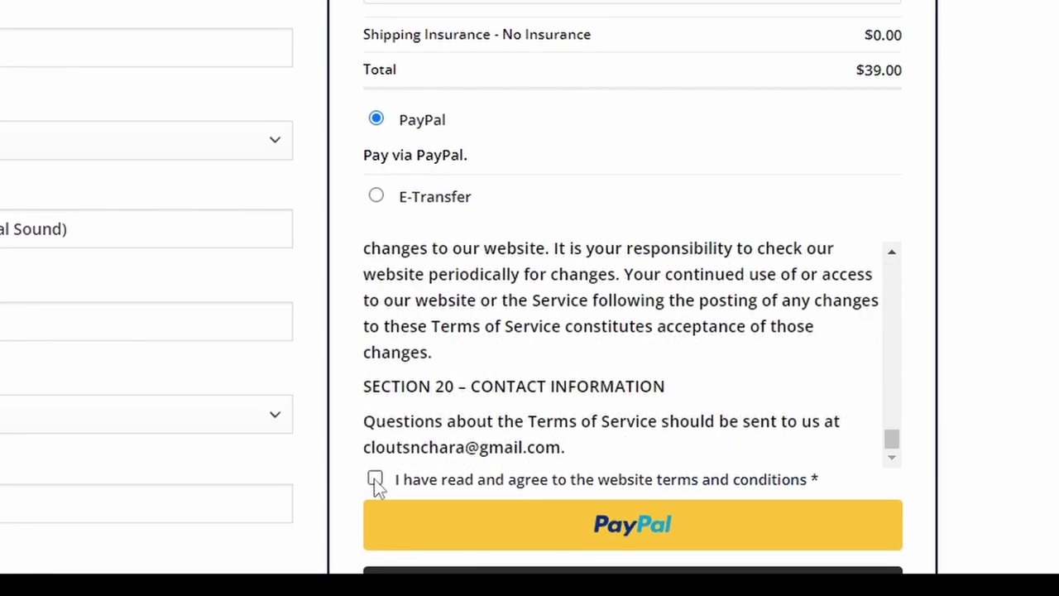
pyautogui.click(374, 479)
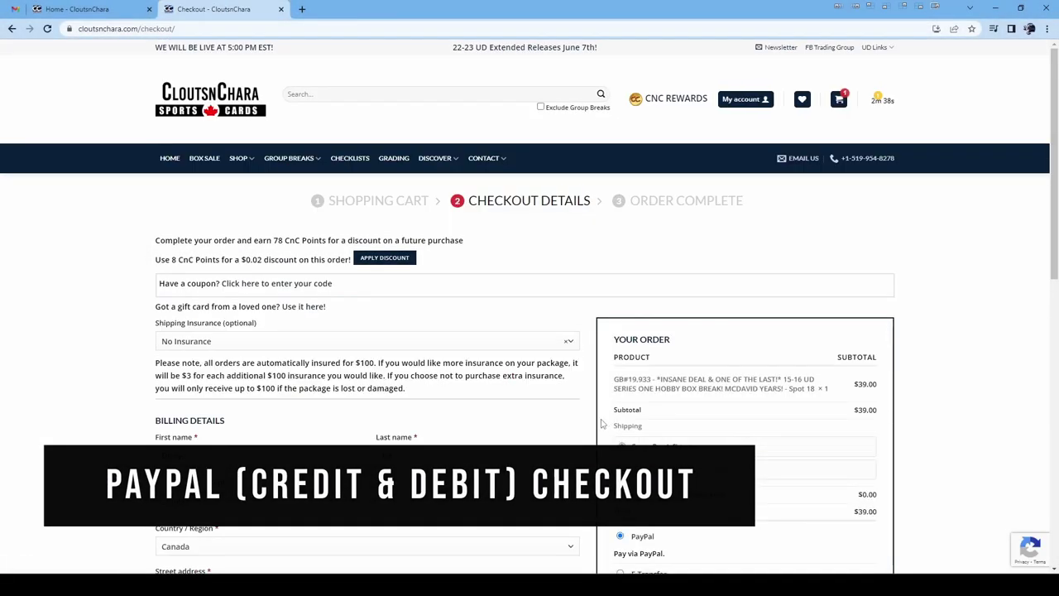
# Pay the $39.00 order via PayPal and answer YES to the Google Customer Reviews survey
pyautogui.scroll(-3, 602, 423)
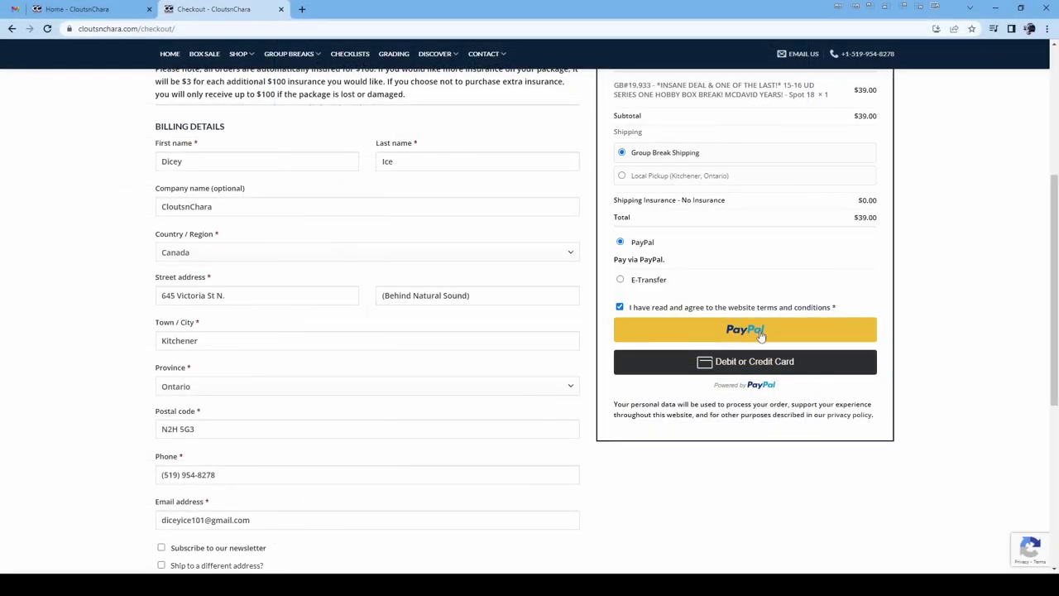
pyautogui.click(761, 334)
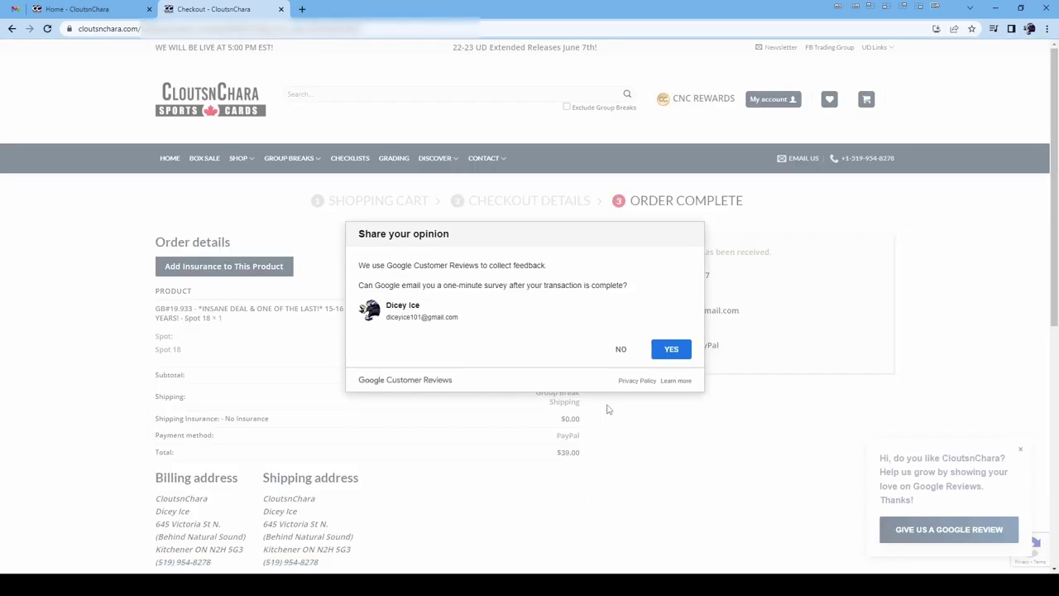
pyautogui.click(678, 352)
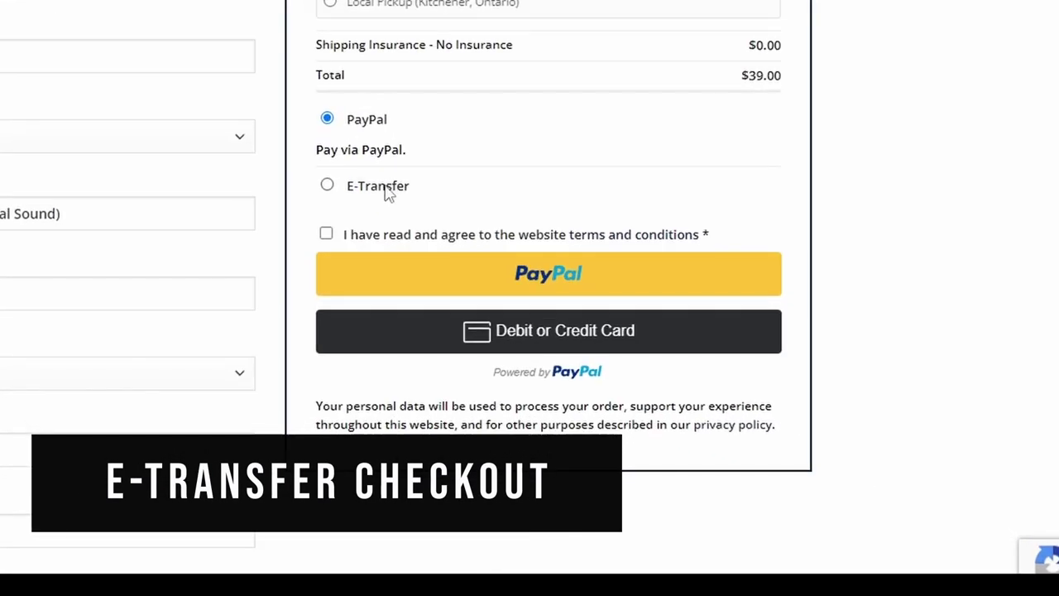
# Pay by E-Transfer, accept the terms, place the order, and decline saving the address
pyautogui.click(389, 193)
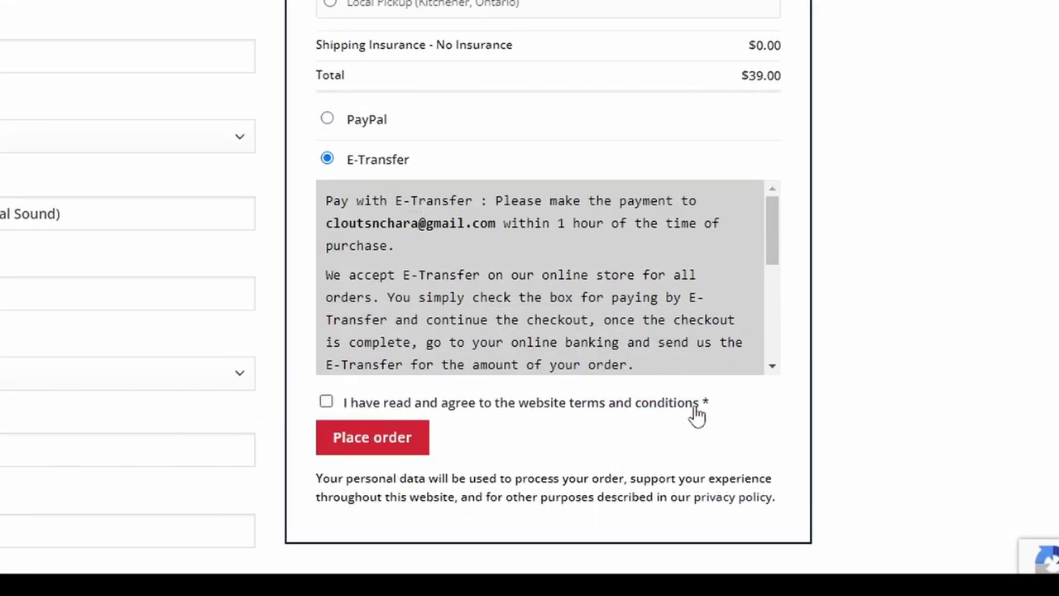
pyautogui.click(670, 404)
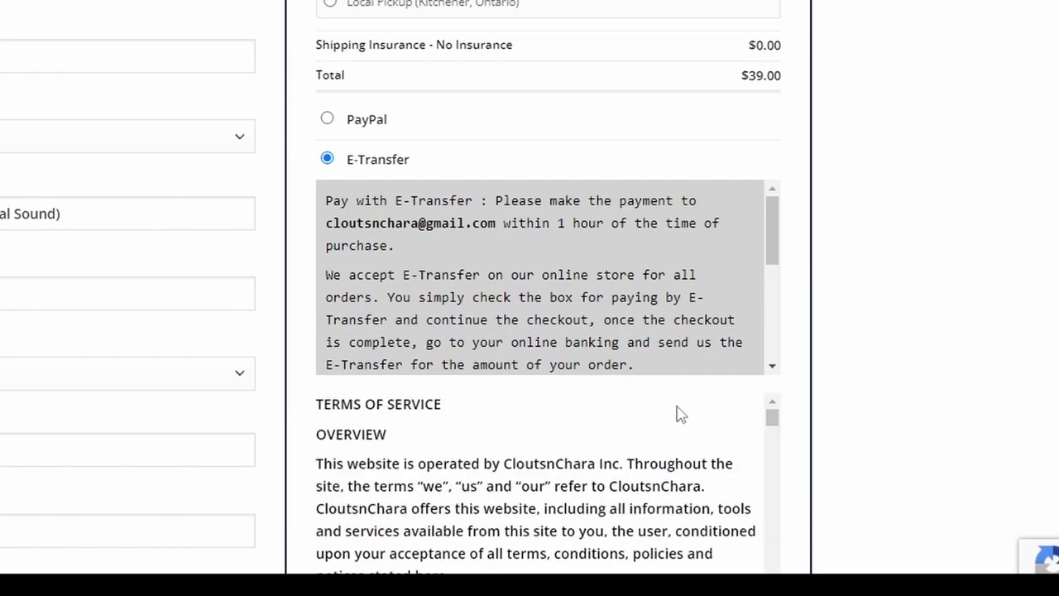
pyautogui.scroll(-3, 683, 410)
pyautogui.scroll(-3, 813, 378)
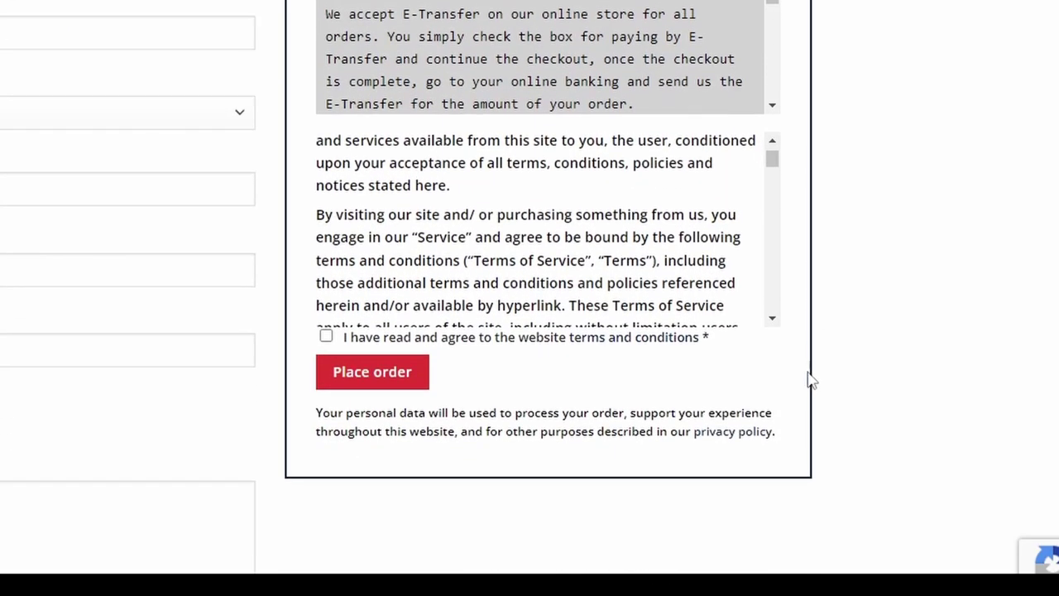
pyautogui.click(396, 376)
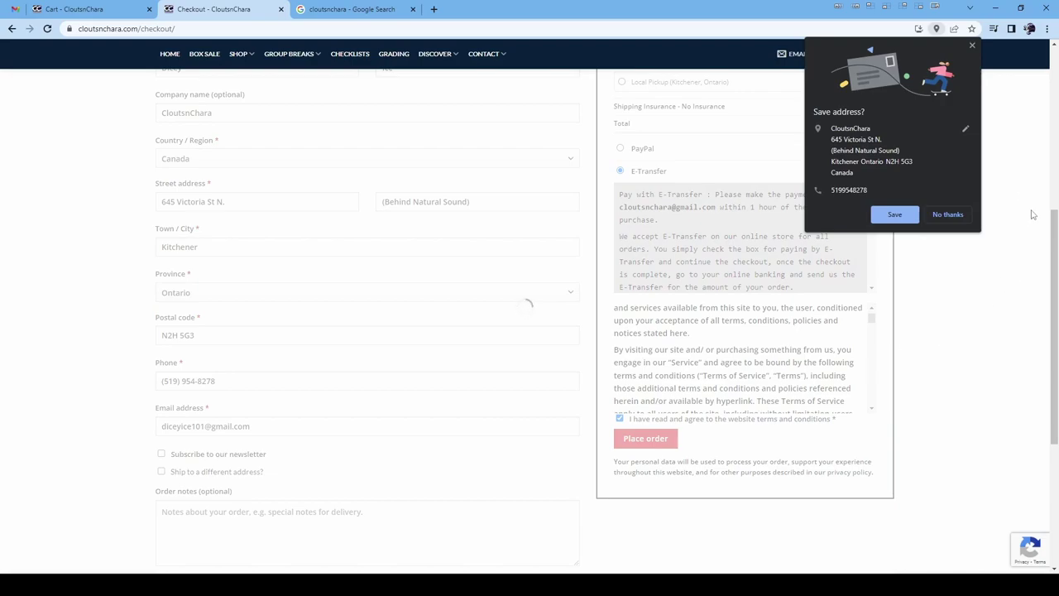
pyautogui.click(951, 215)
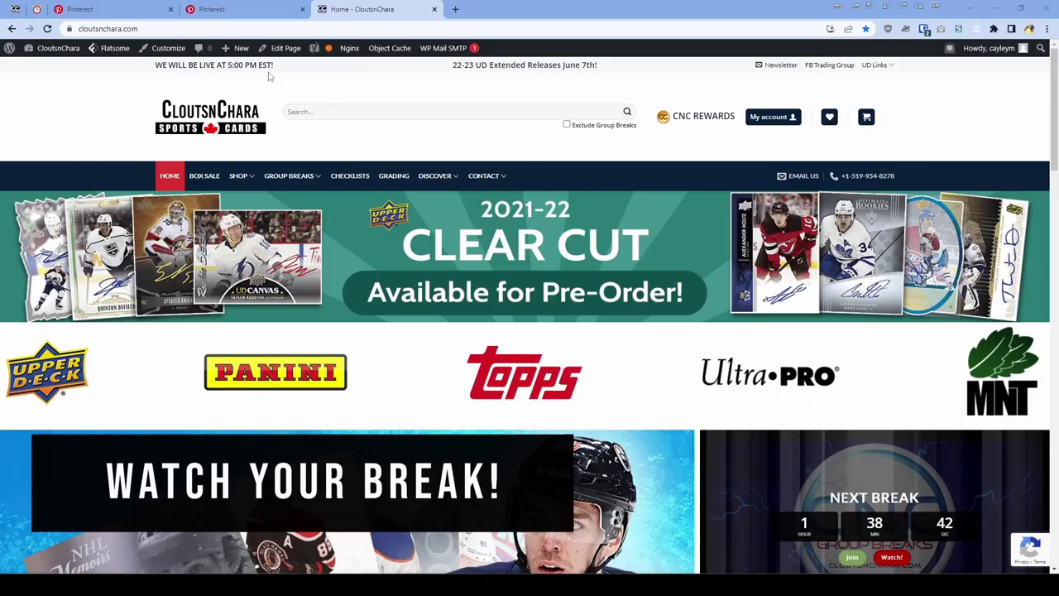
# Open the CloutsnChara Sports Cards YouTube channel from the homepage footer's social icon
pyautogui.scroll(-3, 897, 335)
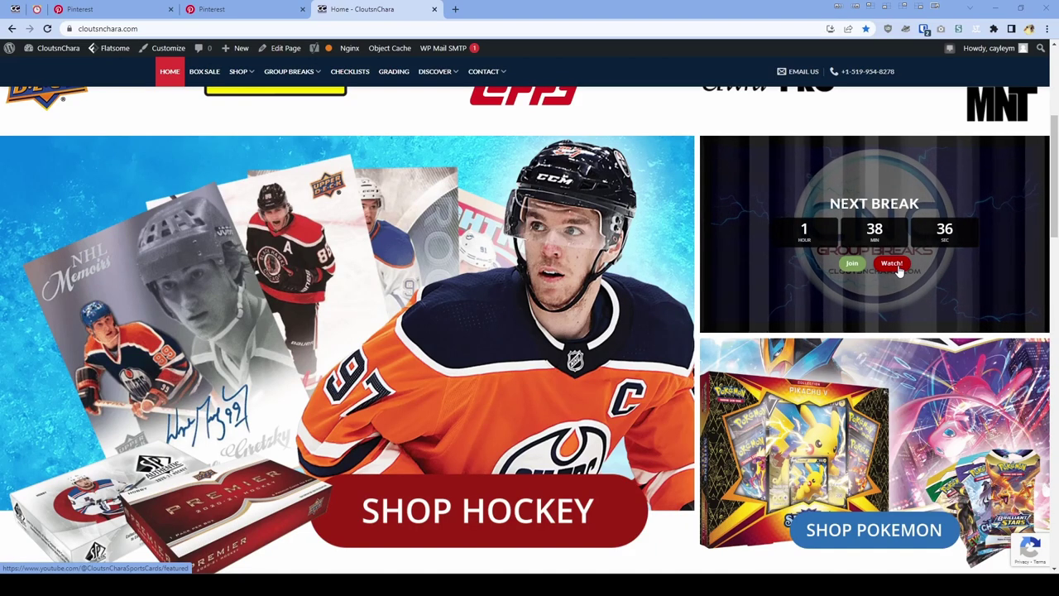
pyautogui.scroll(-15, 447, 397)
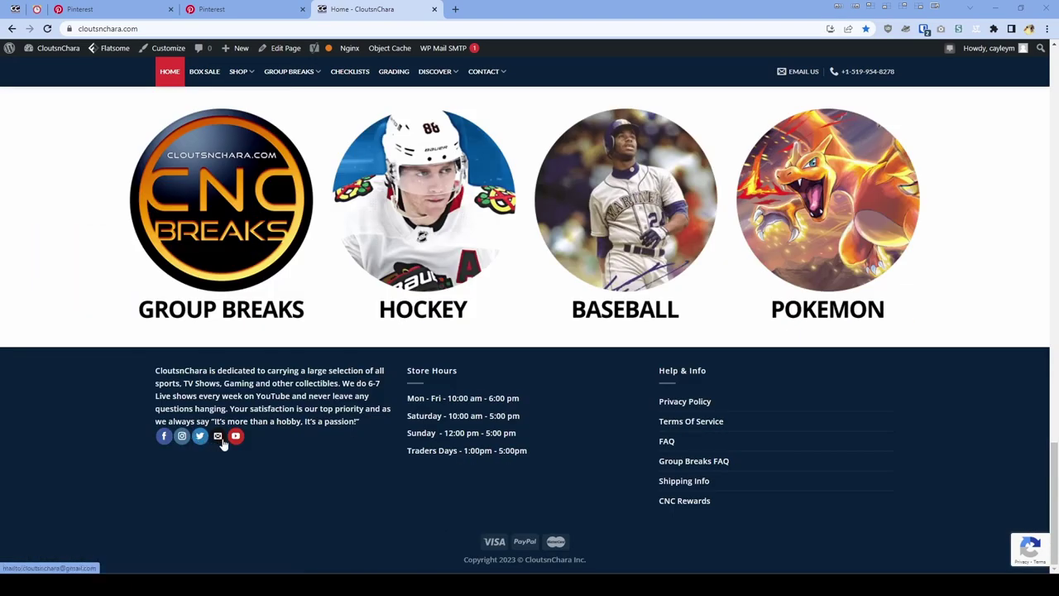
pyautogui.click(236, 436)
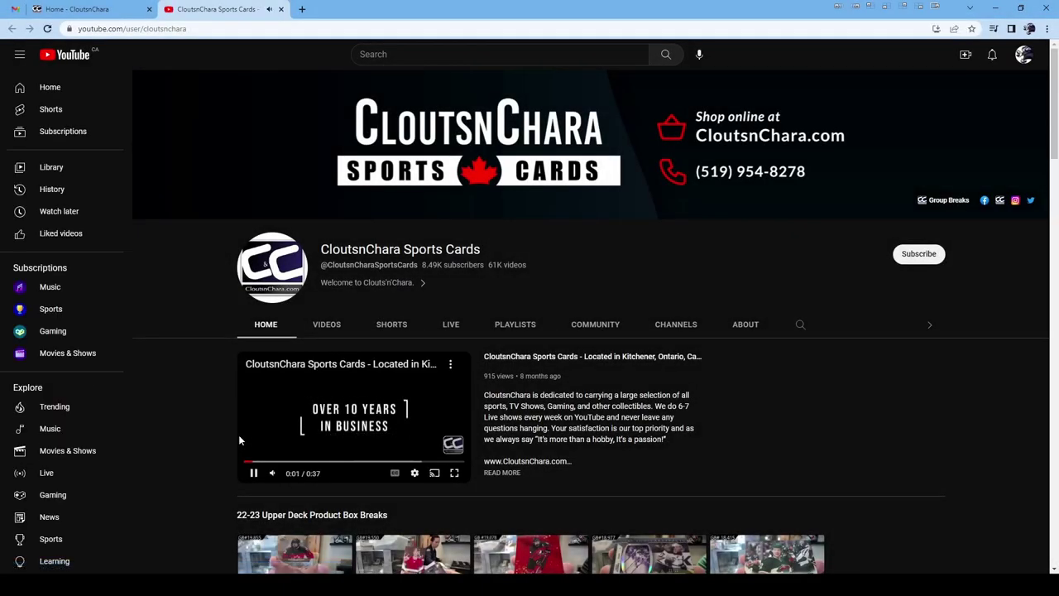
# Search the channel's videos for 19933 and play the GB #19,933 break video
pyautogui.click(331, 326)
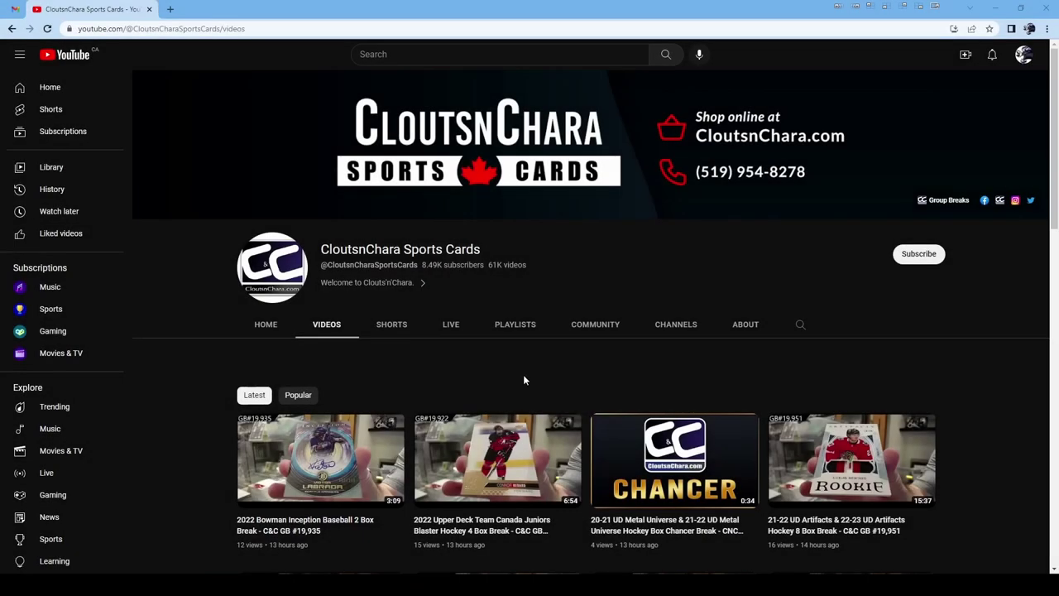
pyautogui.click(801, 330)
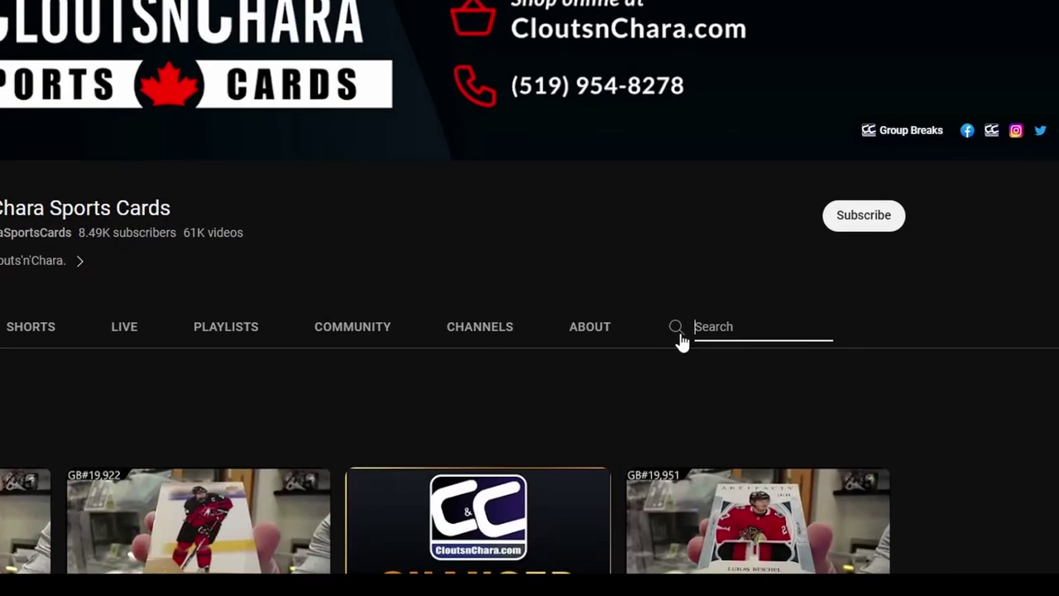
pyautogui.write('1')
pyautogui.write('9933')
pyautogui.press('Return')
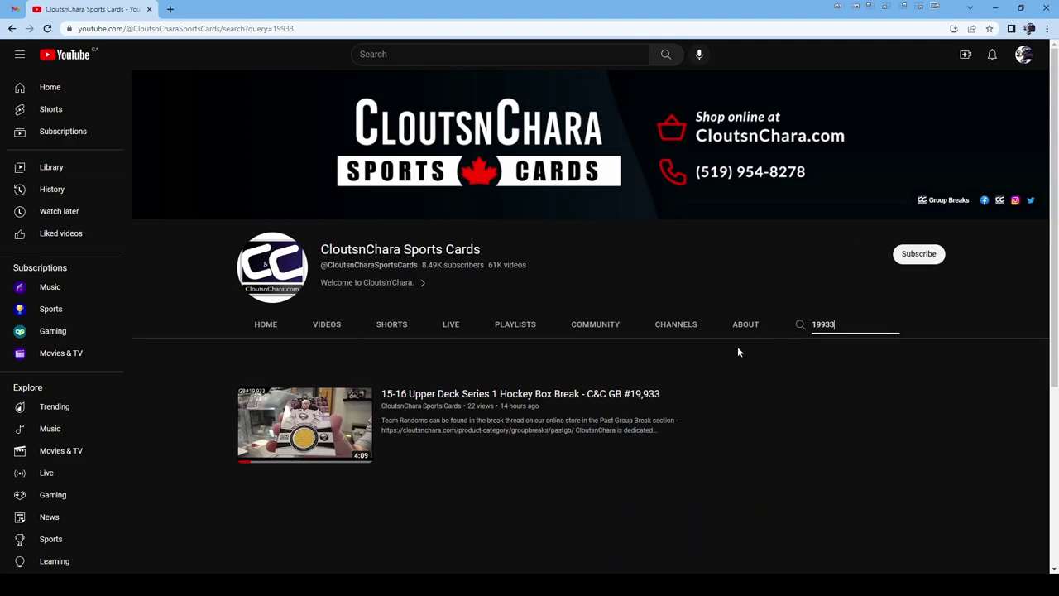
pyautogui.click(591, 394)
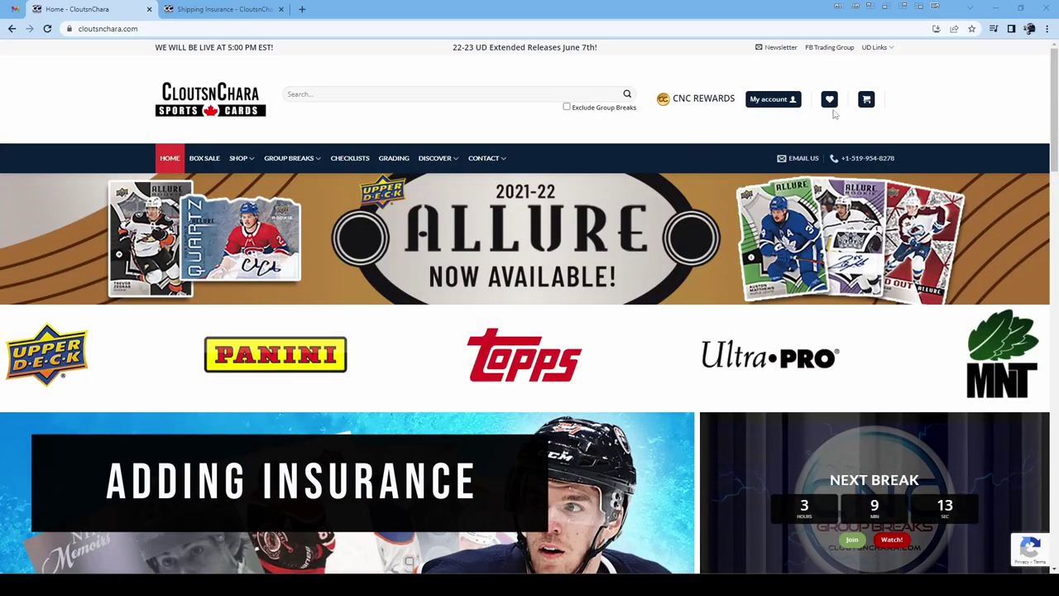
# Open the details of the paid $39 break order from the account's order list
pyautogui.moveTo(798, 99)
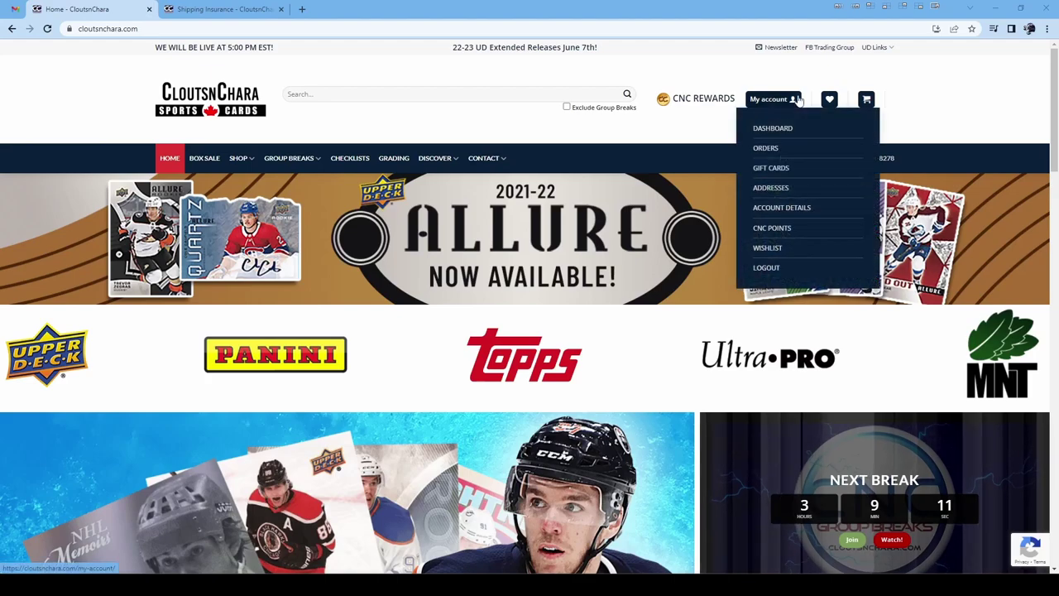
pyautogui.click(766, 148)
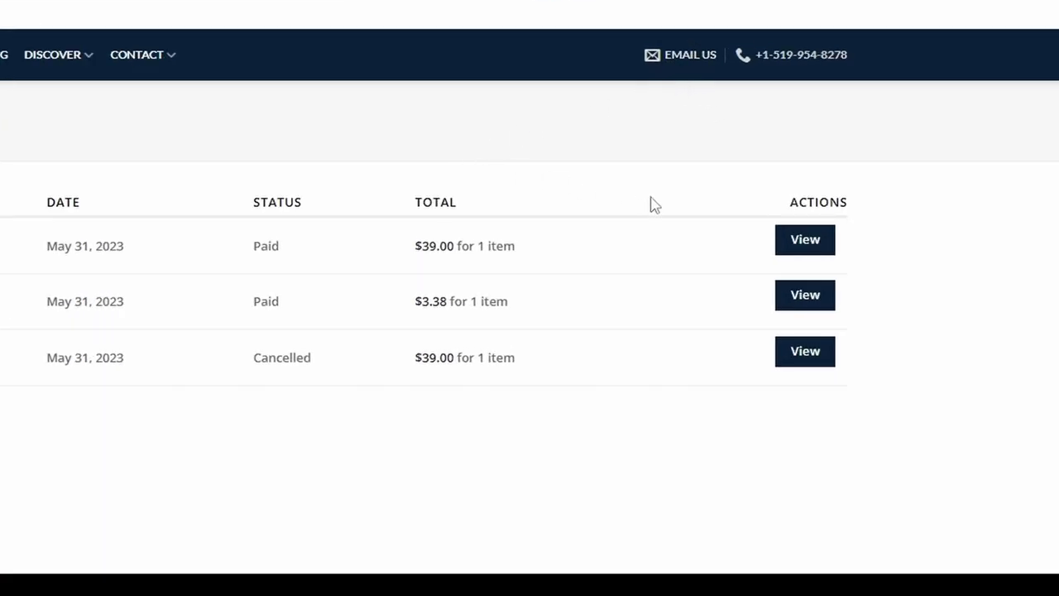
pyautogui.click(802, 241)
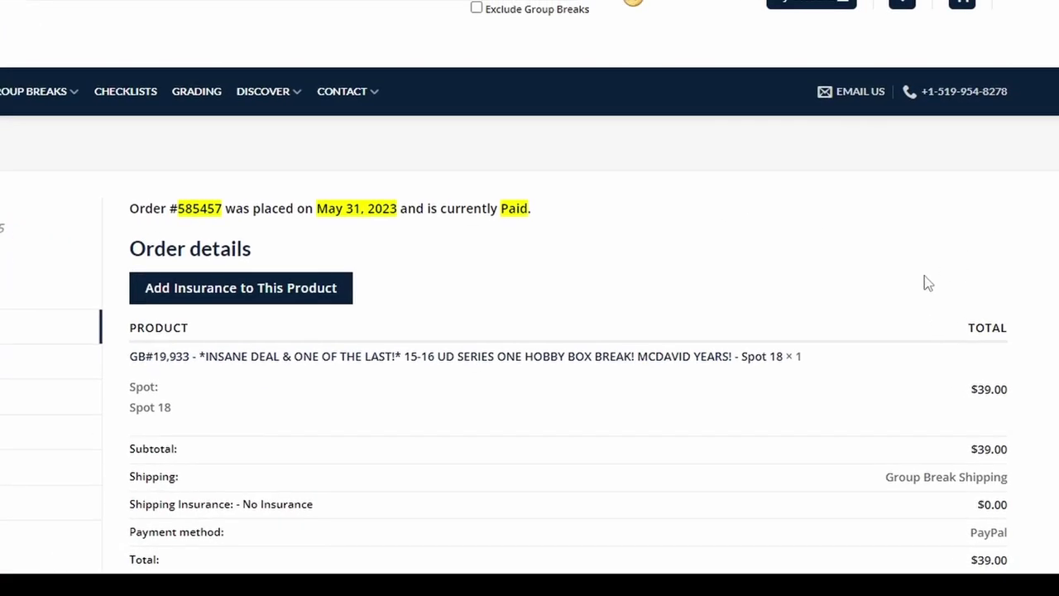
pyautogui.scroll(-2, 910, 291)
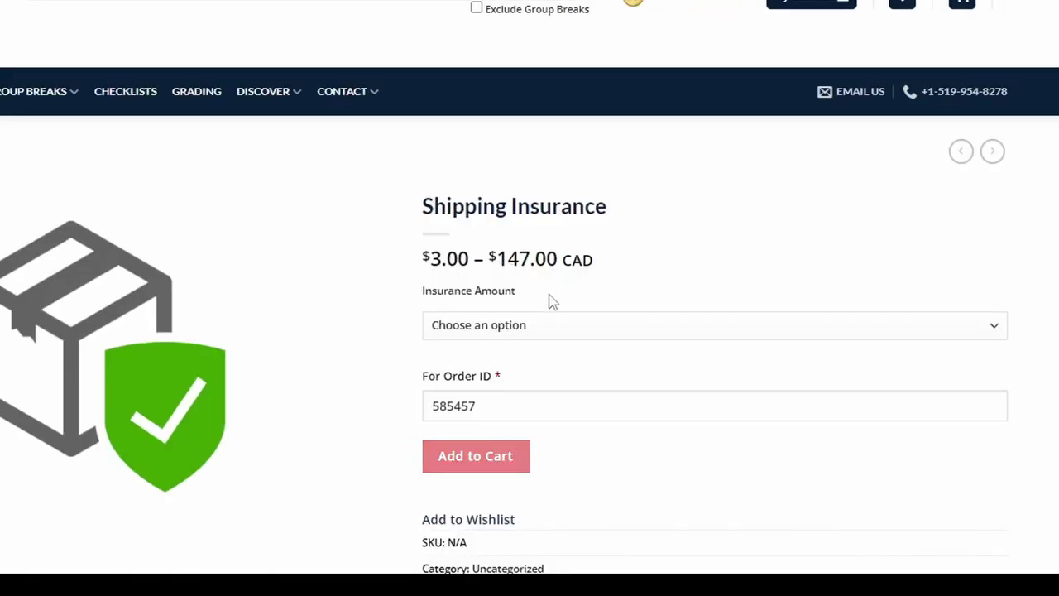
# Choose $300 of shipping insurance at $6.00 CAD and add it to the cart
pyautogui.click(579, 321)
pyautogui.click(608, 383)
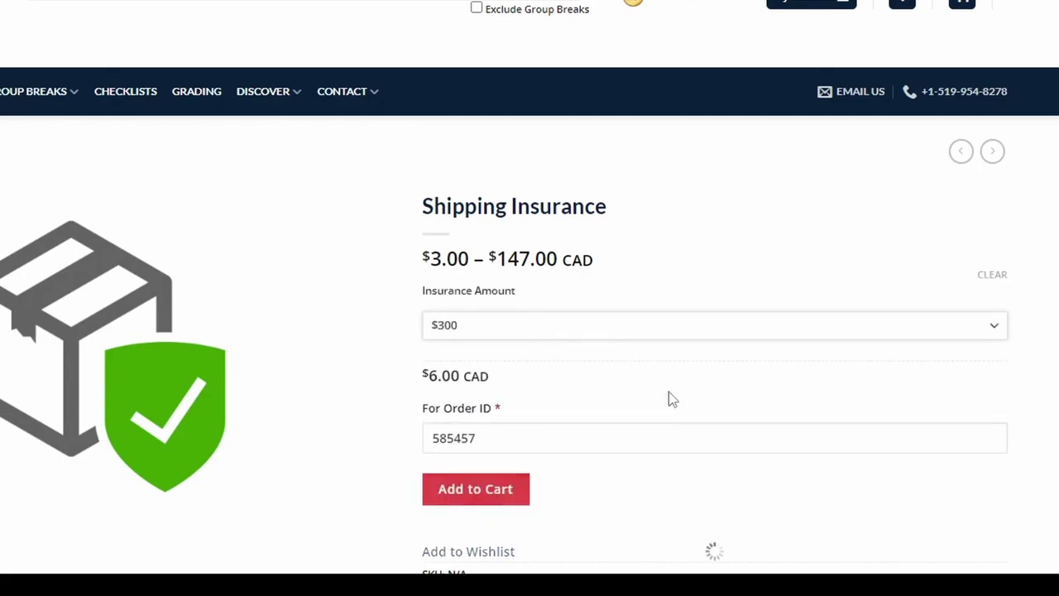
pyautogui.click(503, 491)
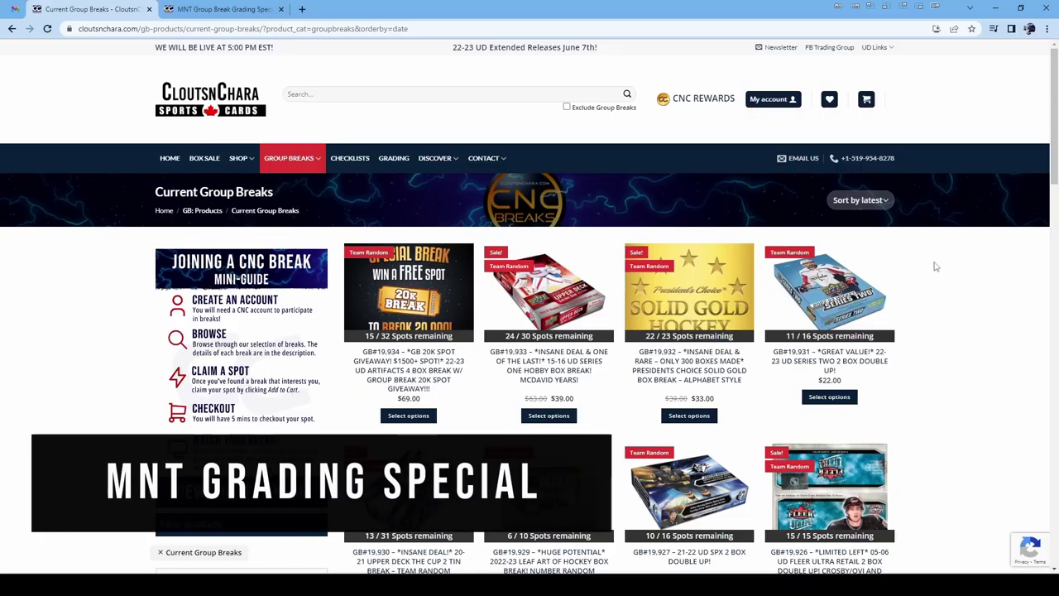
pyautogui.scroll(-10, 939, 265)
pyautogui.scroll(-5, 939, 264)
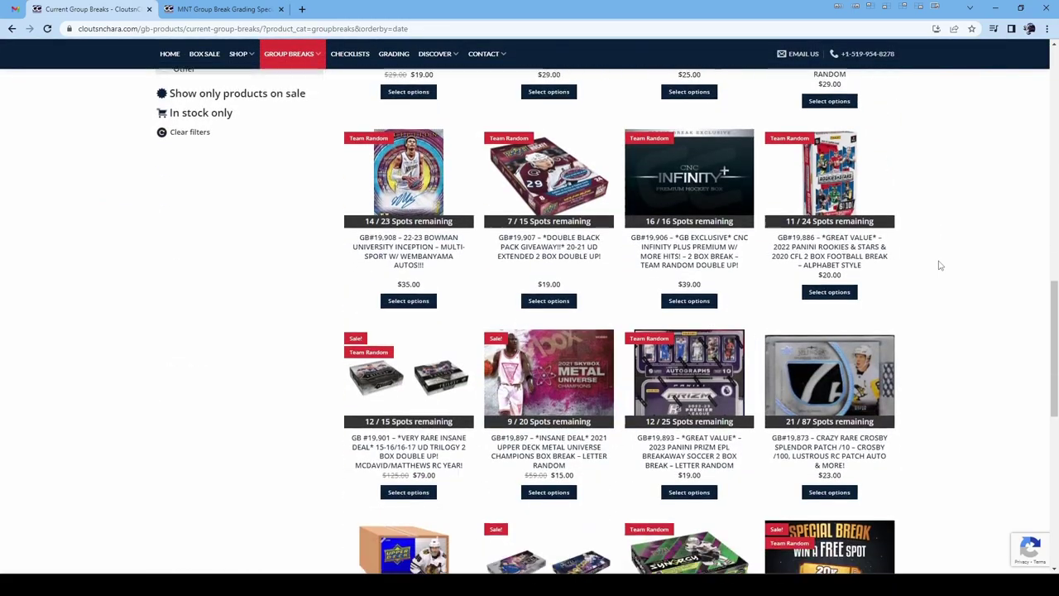